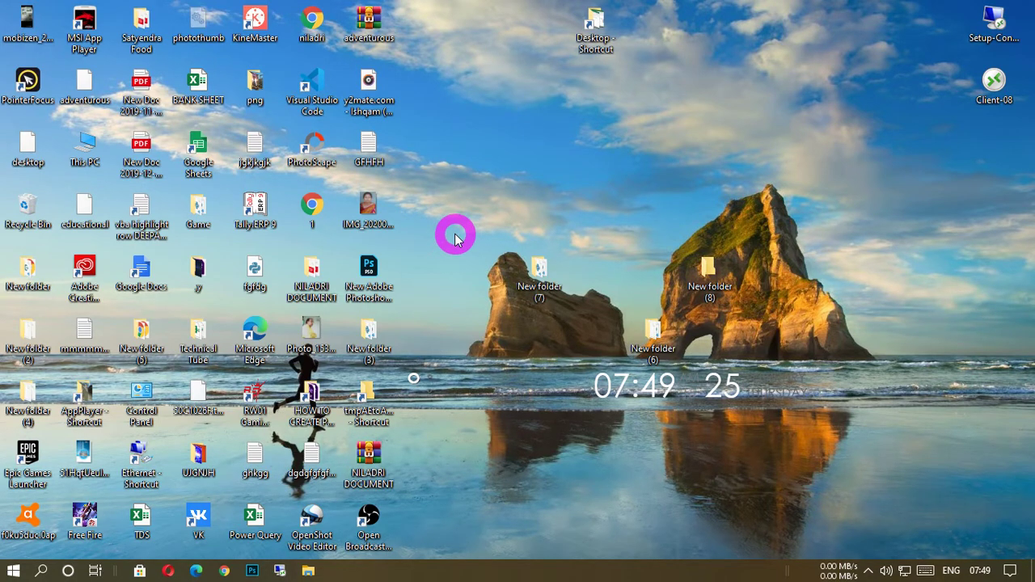
Open Gmail in Chrome and choose the TECHNICAL TUBE account for signing in.
left_click(227, 572)
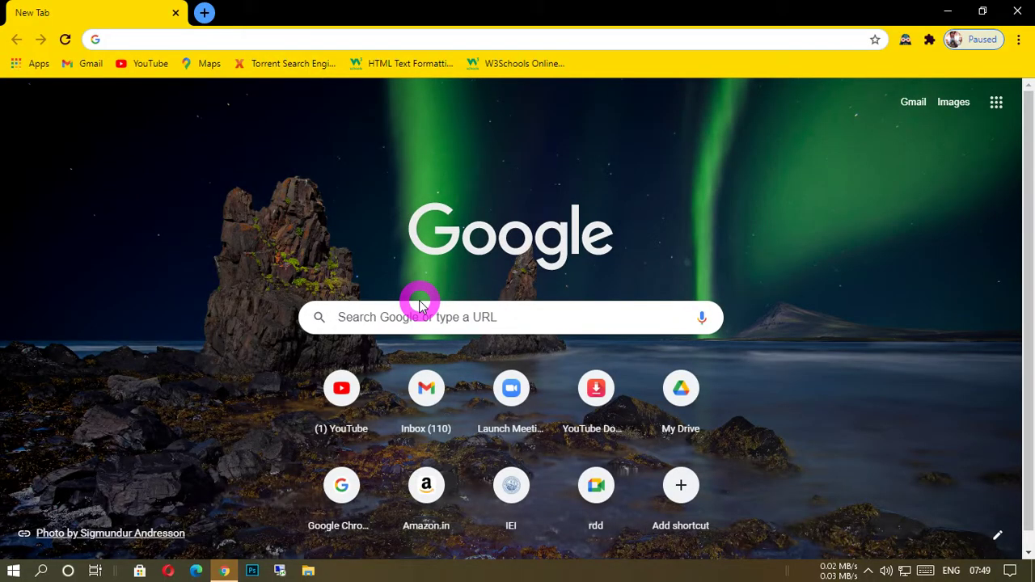
left_click(913, 101)
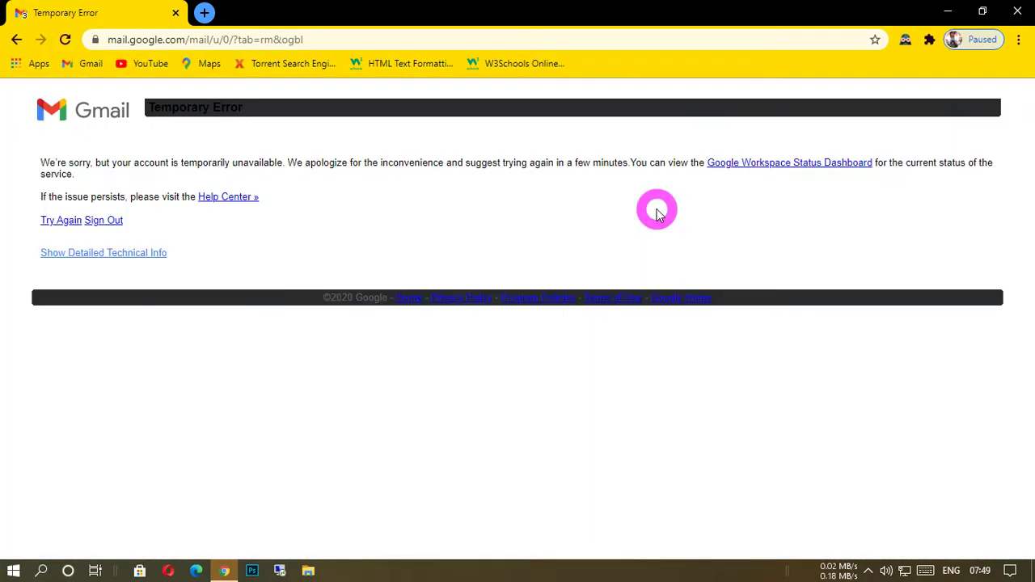
left_click(17, 37)
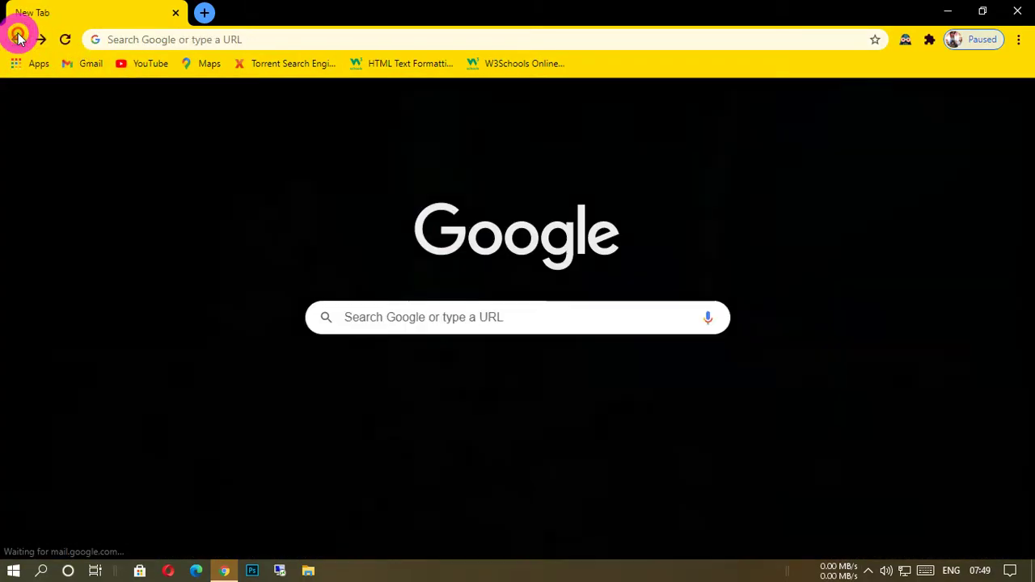
left_click(910, 102)
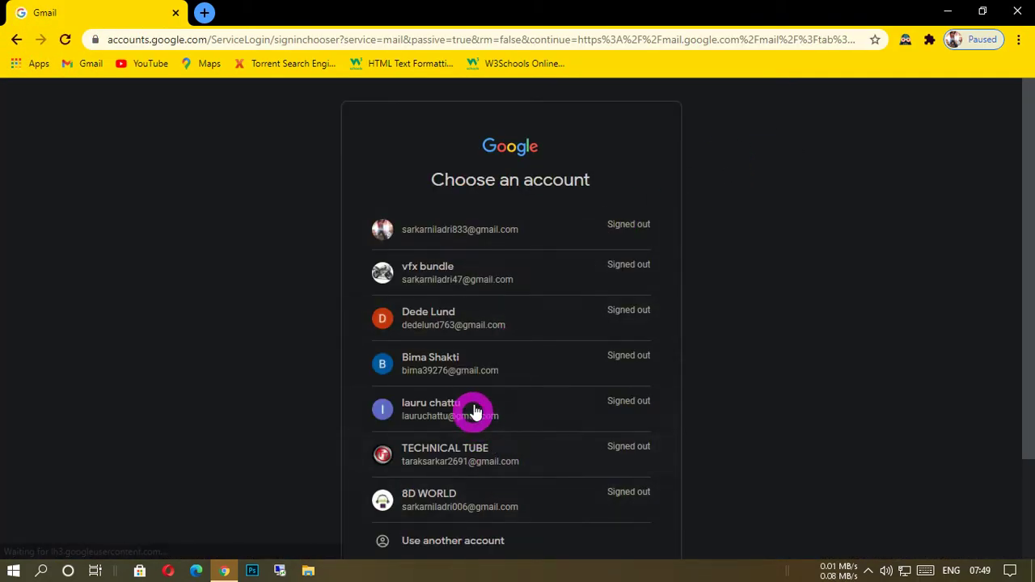
left_click(466, 469)
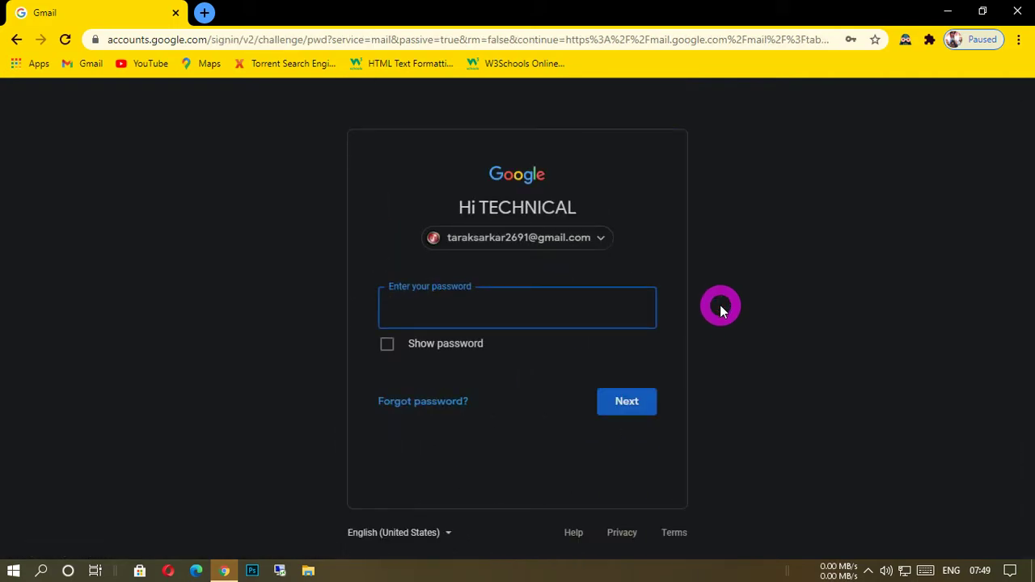
Sign in by entering the account password, and dismiss the PointerFocus trial notice.
type("••••••••••••")
key("Return")
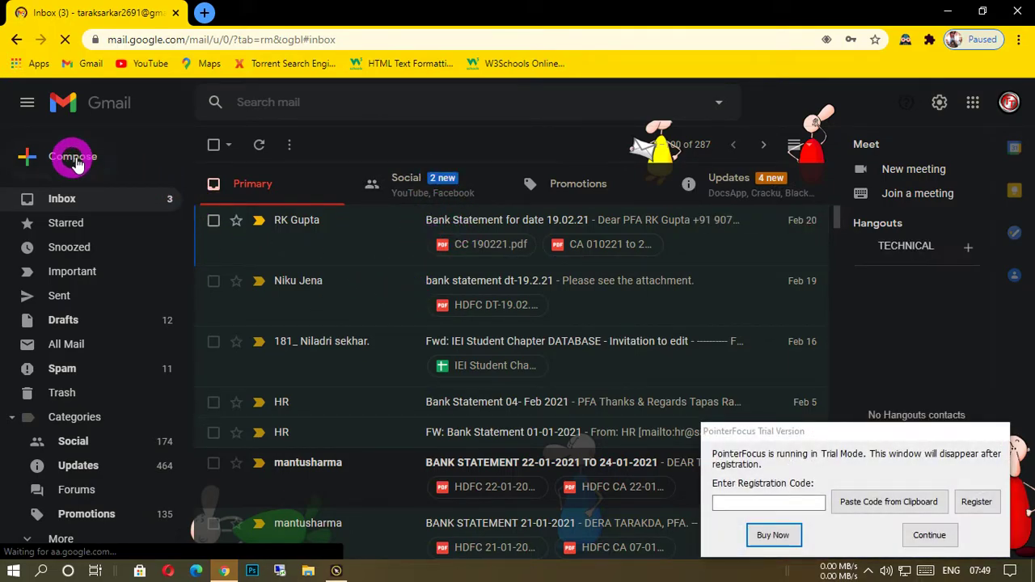
left_click(929, 536)
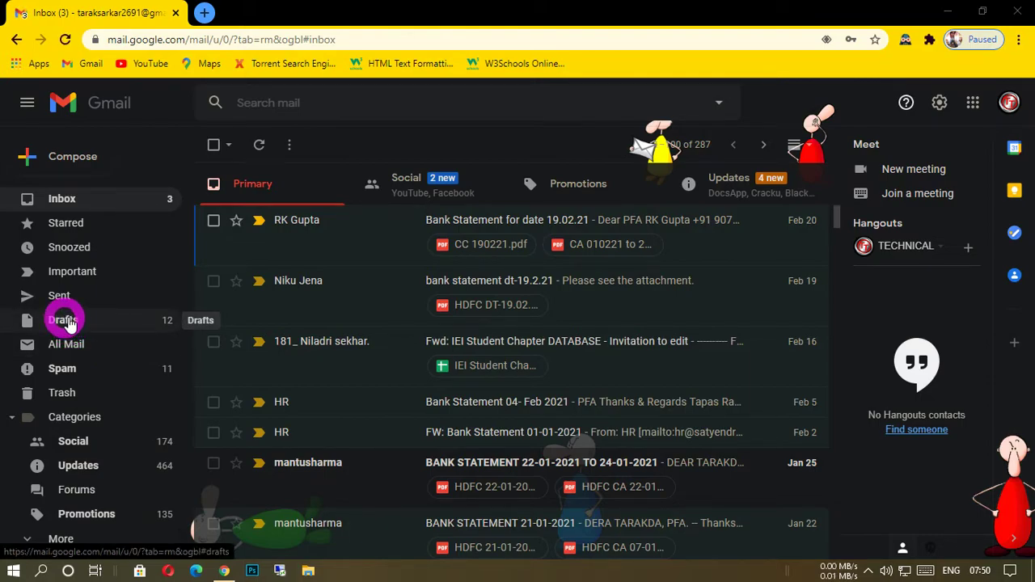
Compose a new email with the subject "Birth Day Party", leaving the recipients empty.
left_click(69, 158)
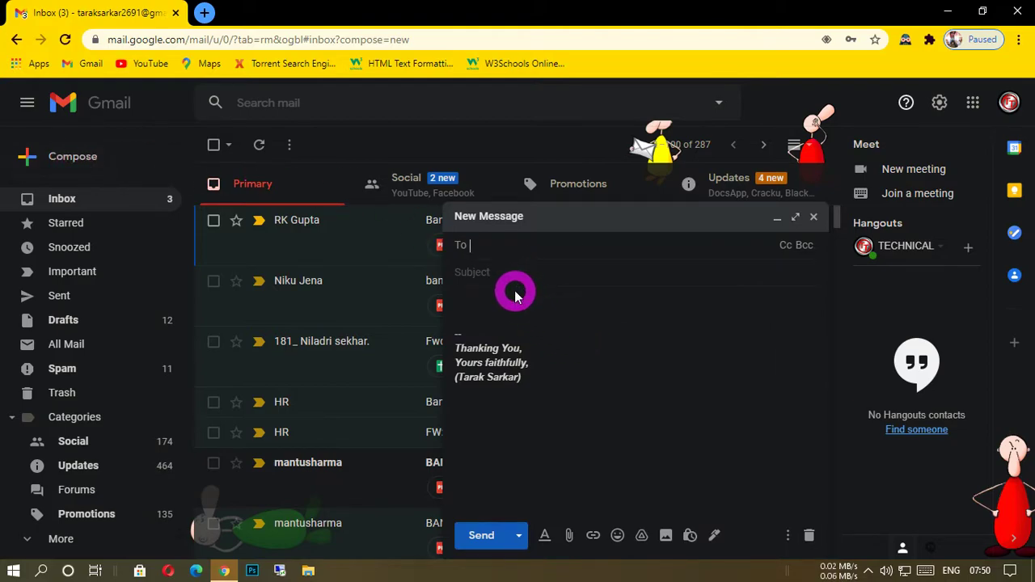
left_click(474, 276)
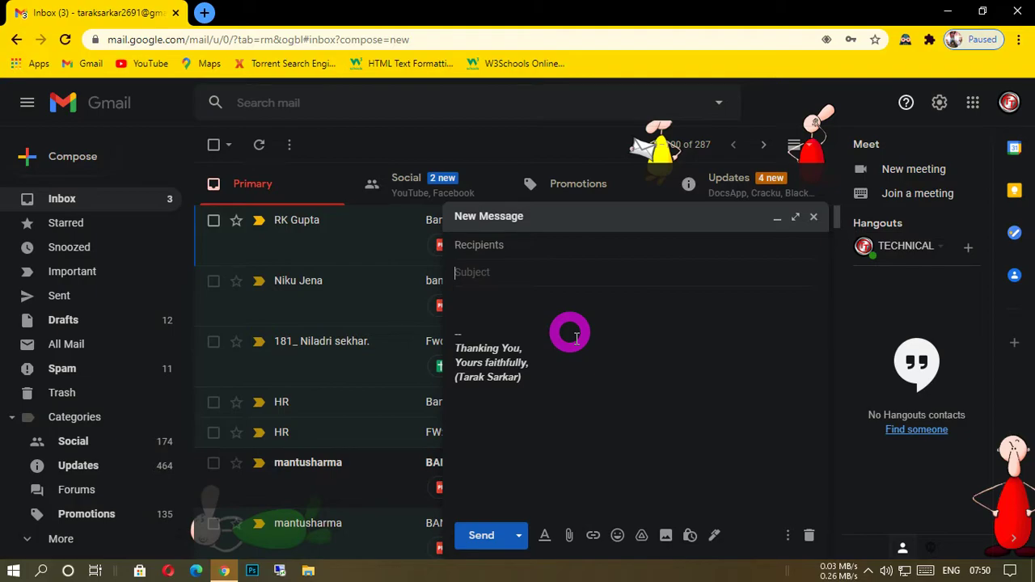
type("Bi")
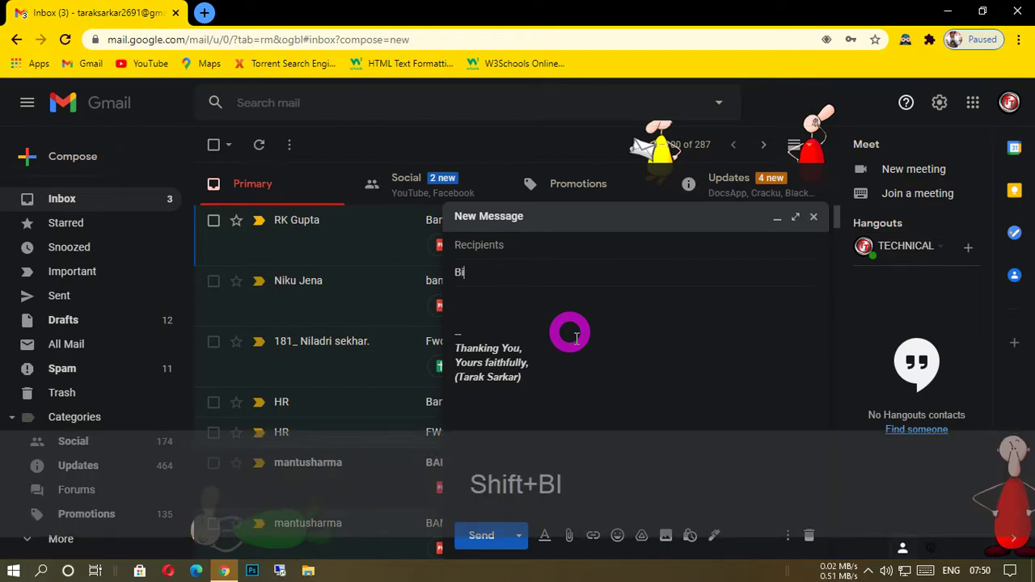
type("rth")
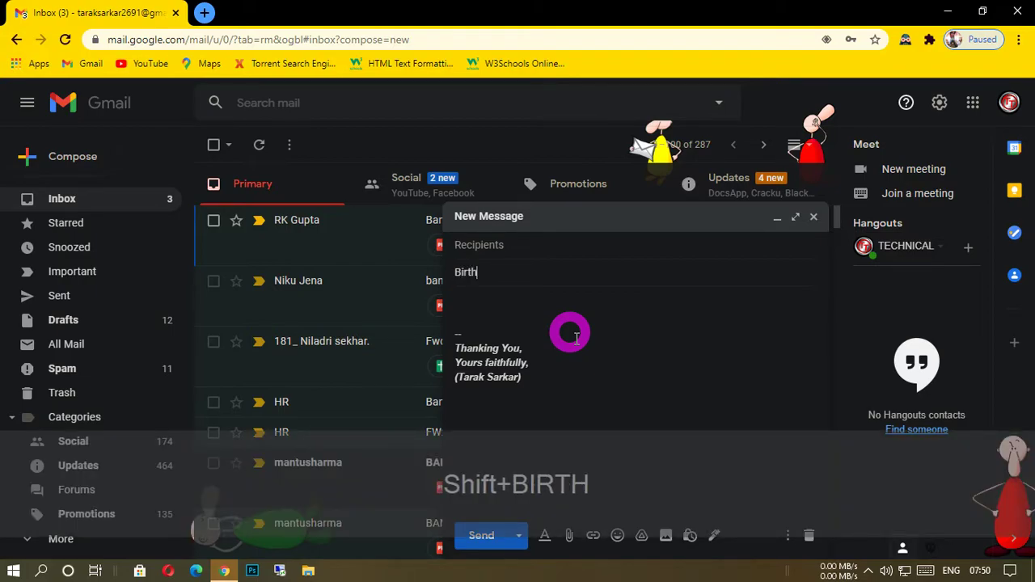
type(" D")
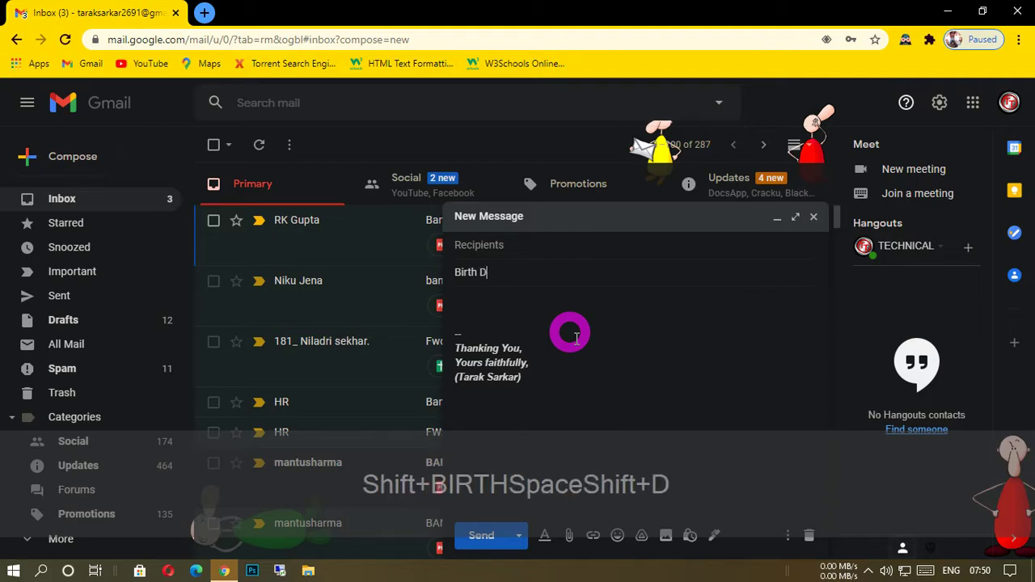
type("ay Par")
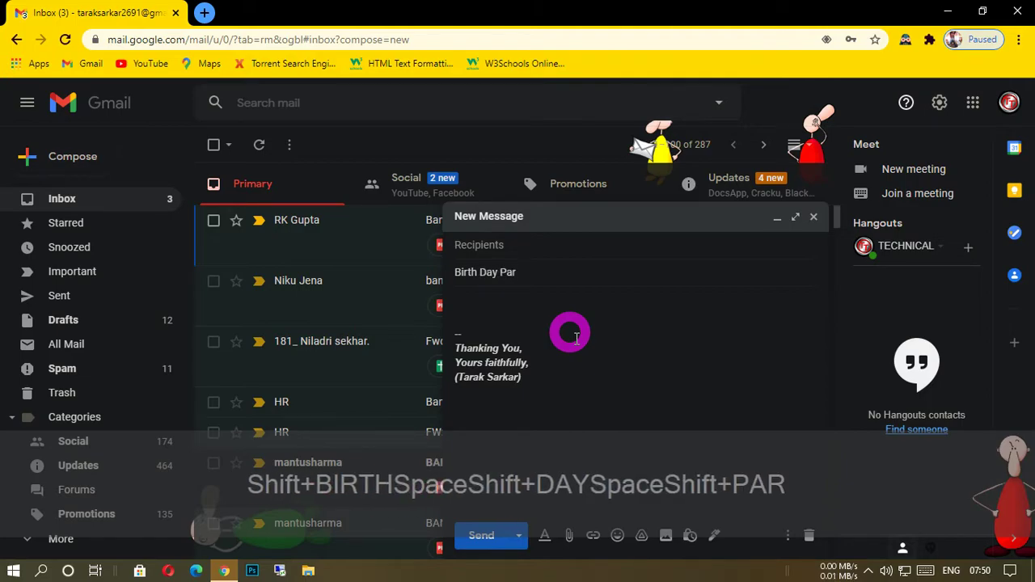
type("ty")
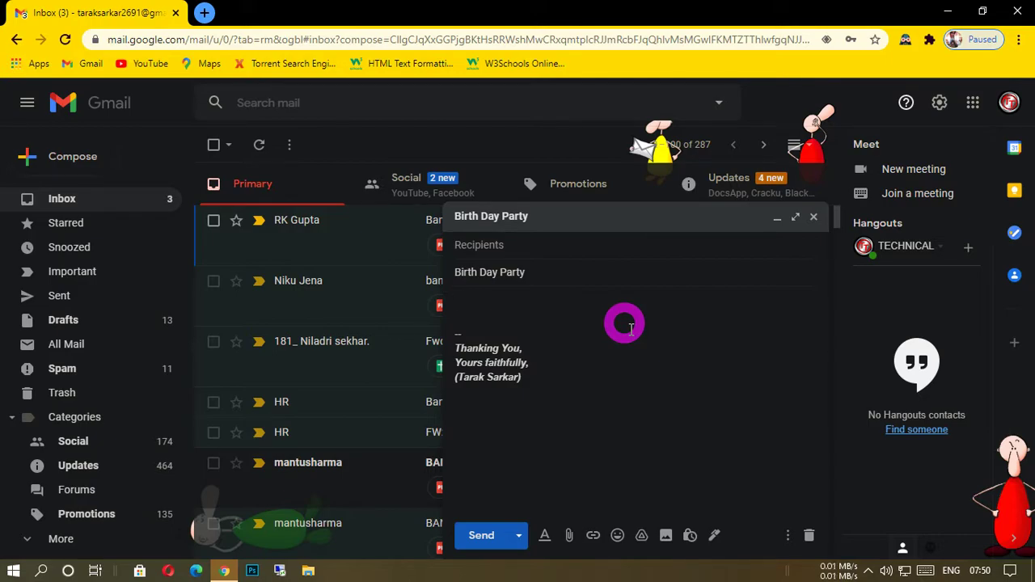
Start the message body with the placeholder "<<Name>>" and add blank lines beneath it for the invitation text.
type("<<")
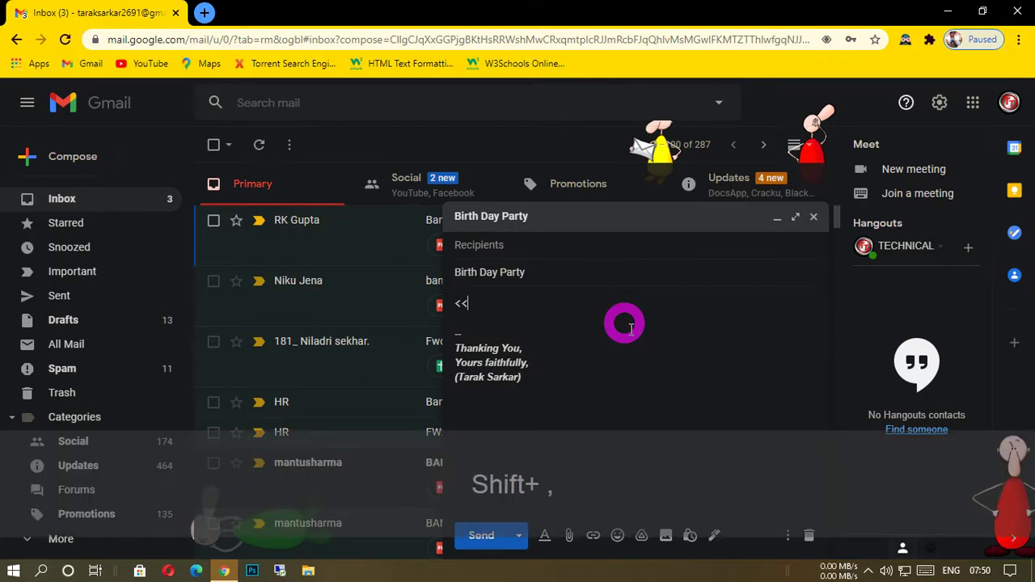
type("Name")
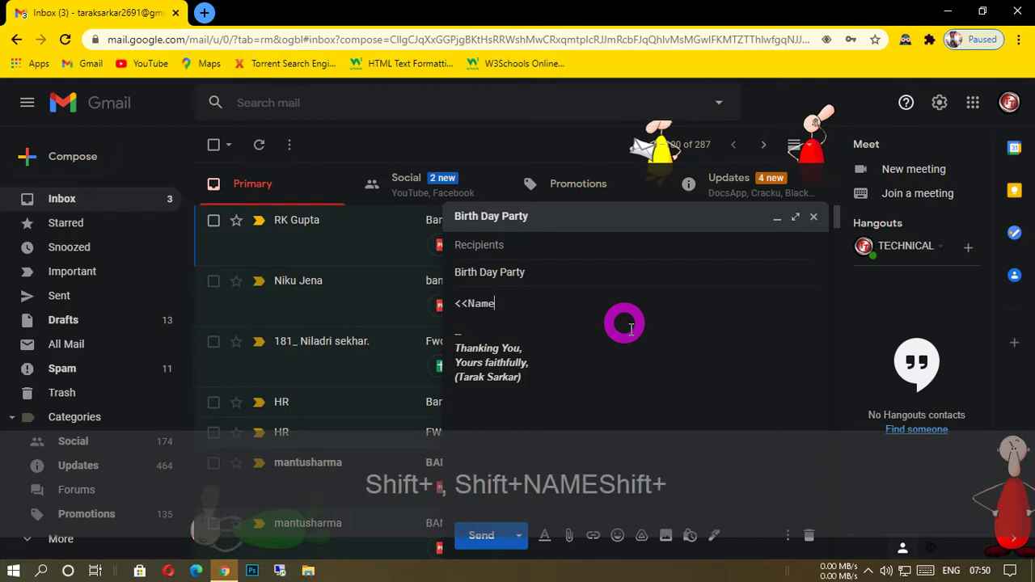
type(">>")
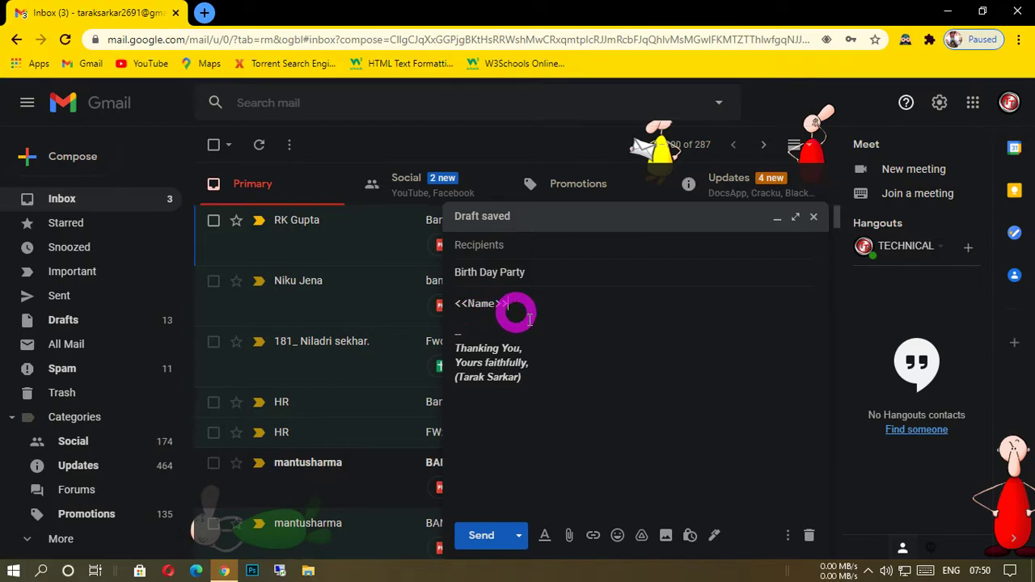
key("Return")
key("Return")
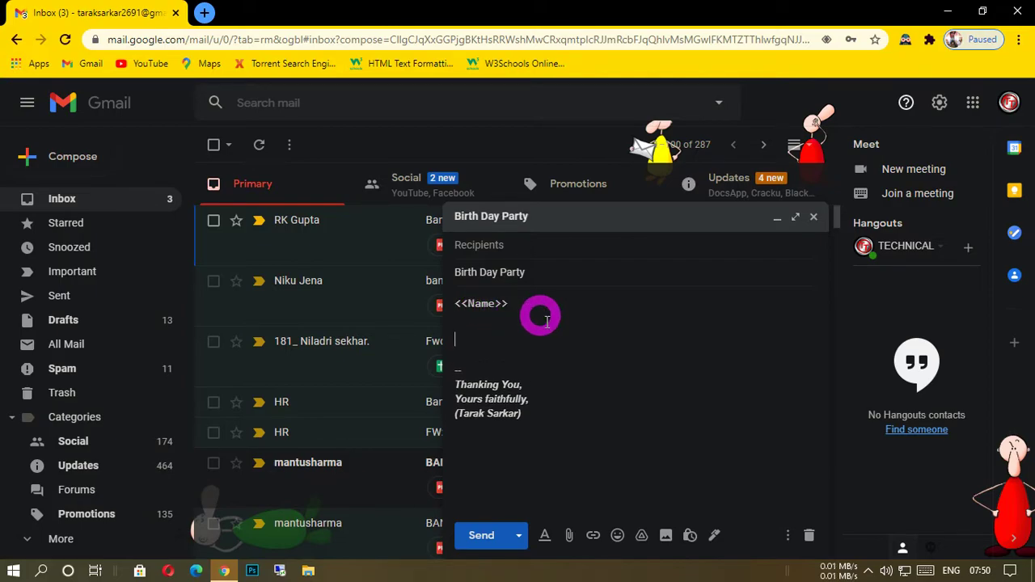
key("Up")
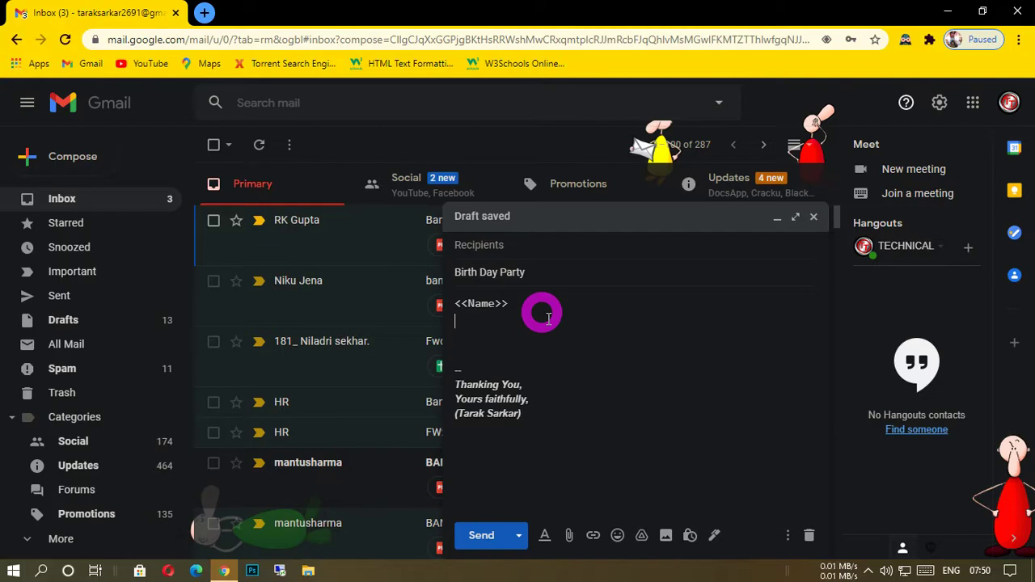
Write "Come and join my birthday party" on the line below the name placeholder and dismiss the PointerFocus trial notice.
type("Come and j")
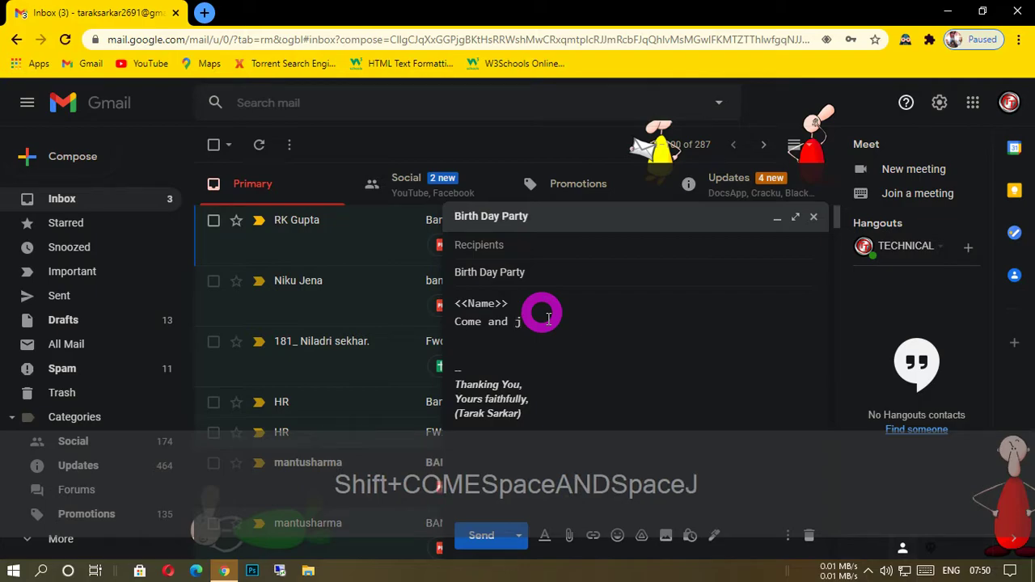
type("oin")
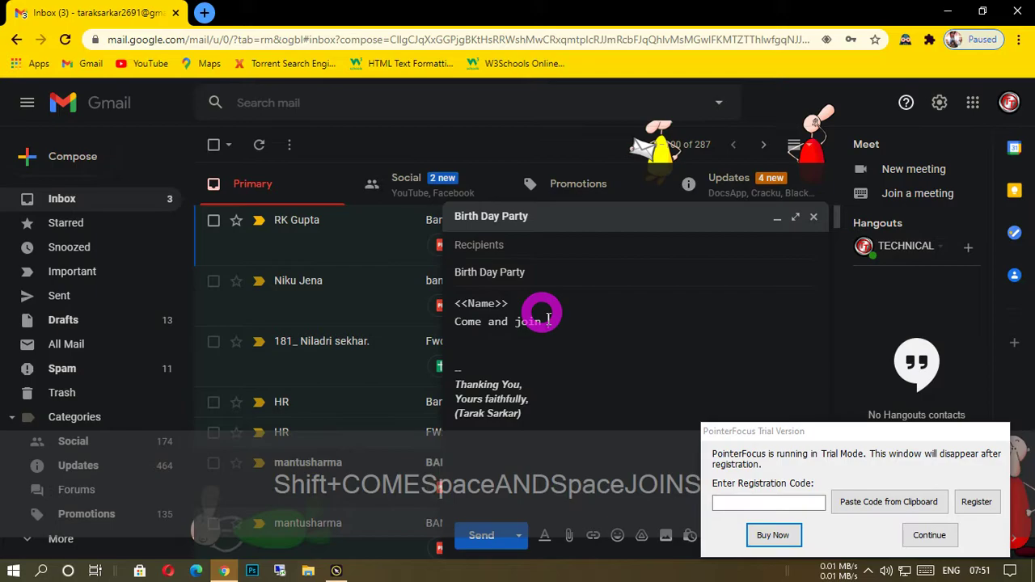
type("my b")
type("irth")
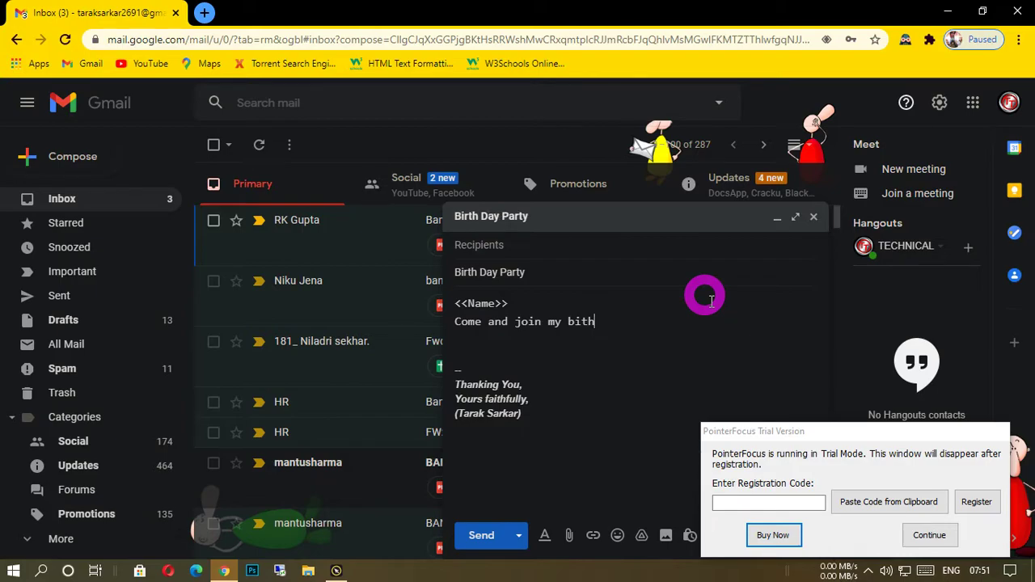
type("day p")
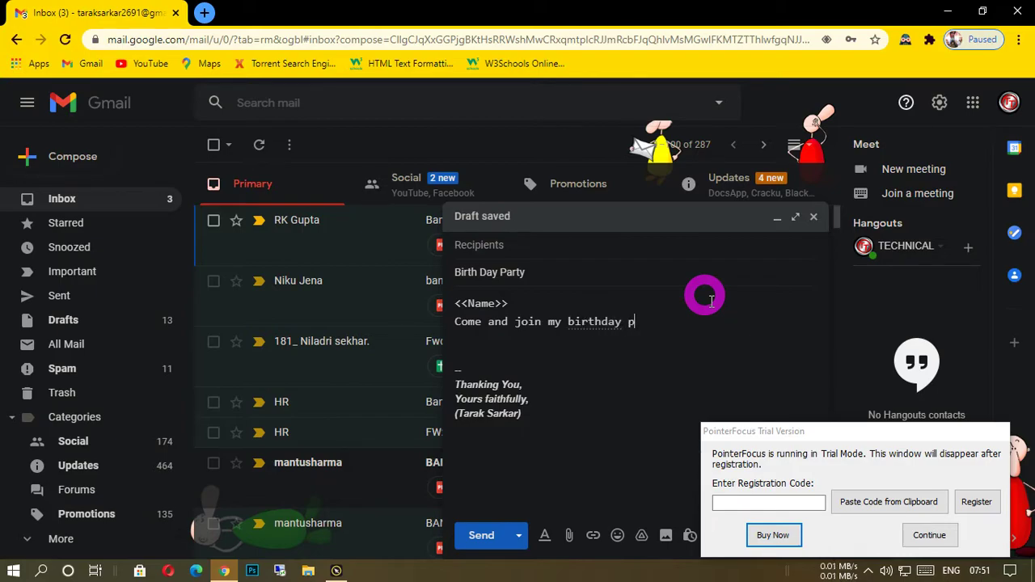
type("arty")
left_click(930, 535)
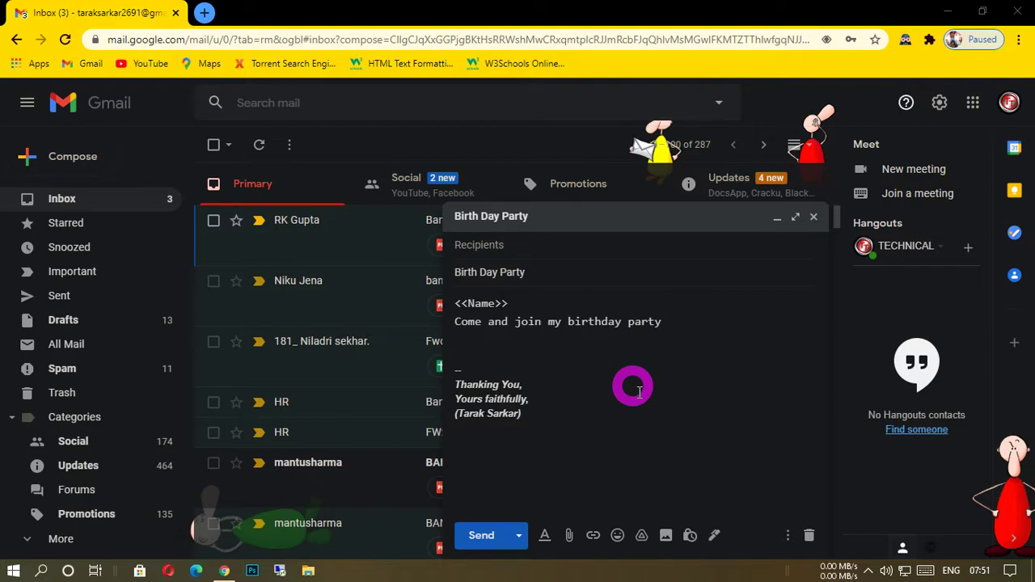
Continue the invitation sentence with "As I celebrate", dismissing the PointerFocus trial notice and correcting the misspelled word.
key("shift+a")
key("s")
key("space")
key("shift+i")
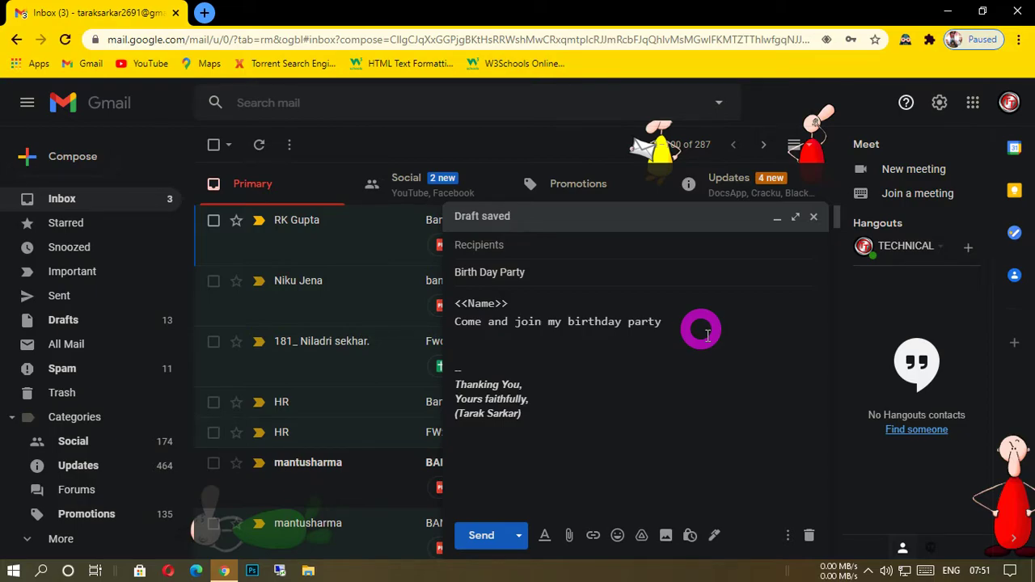
type("As I")
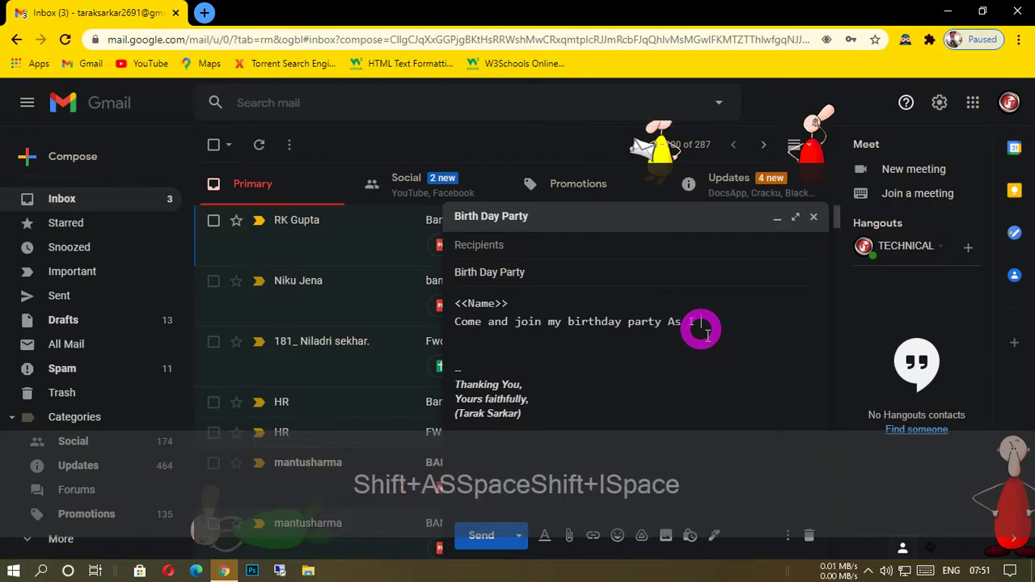
type(" ce")
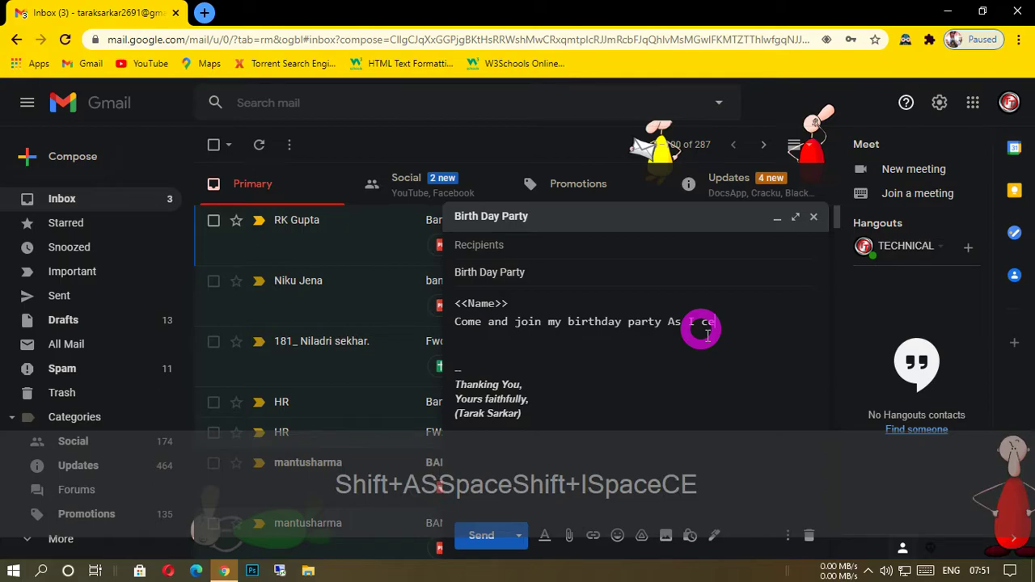
type(";e")
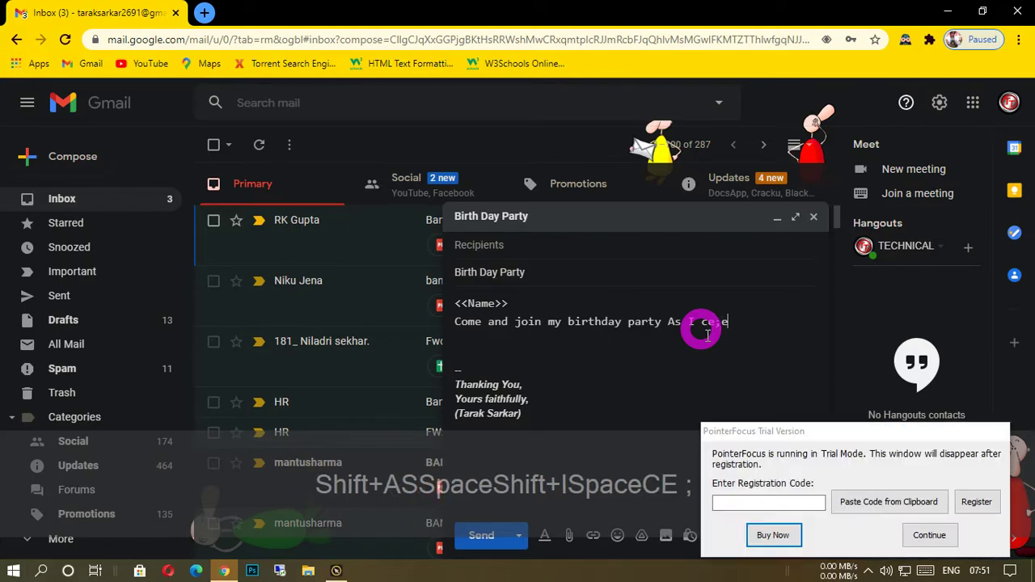
left_click(930, 534)
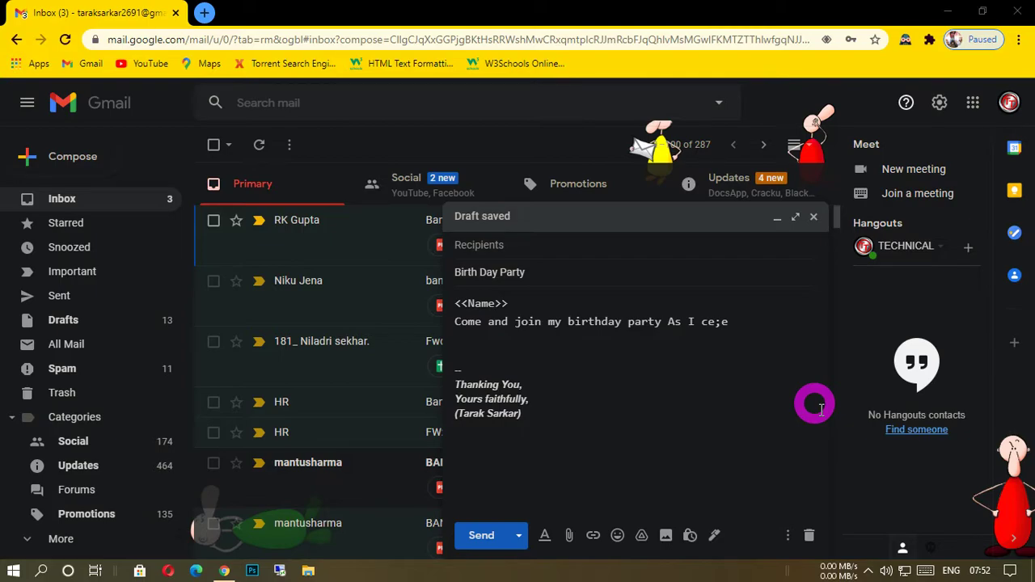
left_click(744, 329)
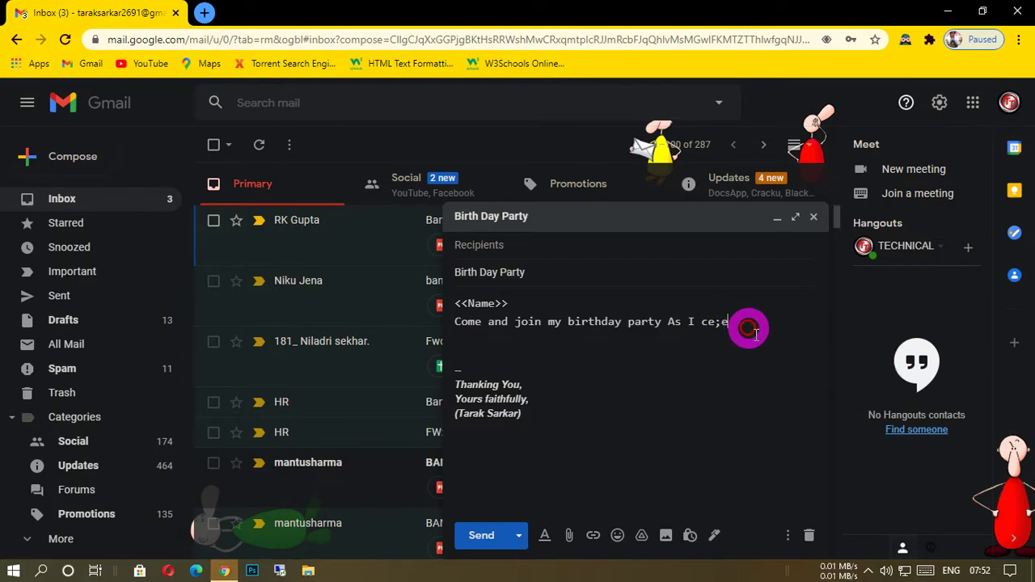
key("BackSpace")
type("l")
type("eb")
type("rat")
type("e")
type(" my b")
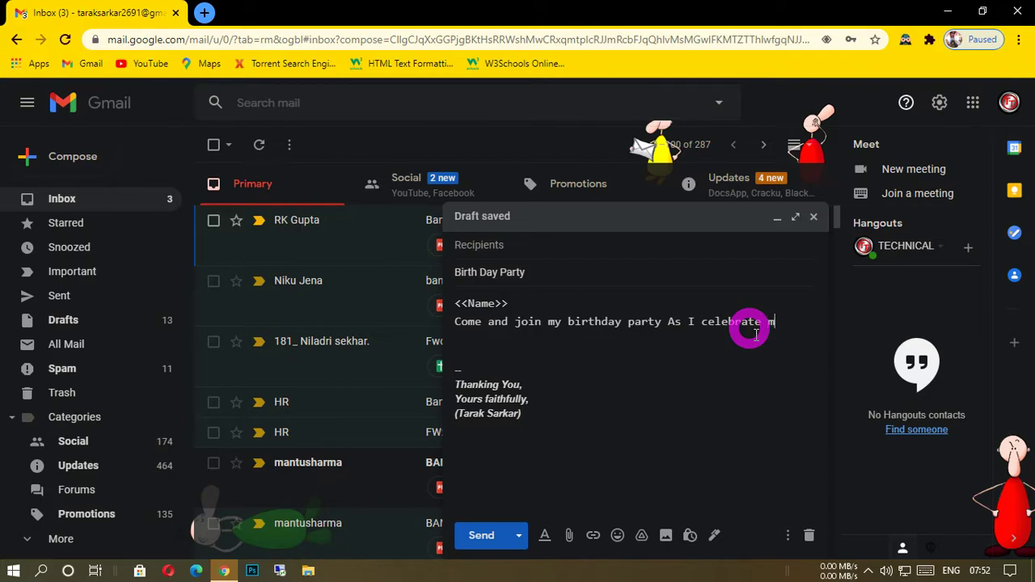
type("ithda")
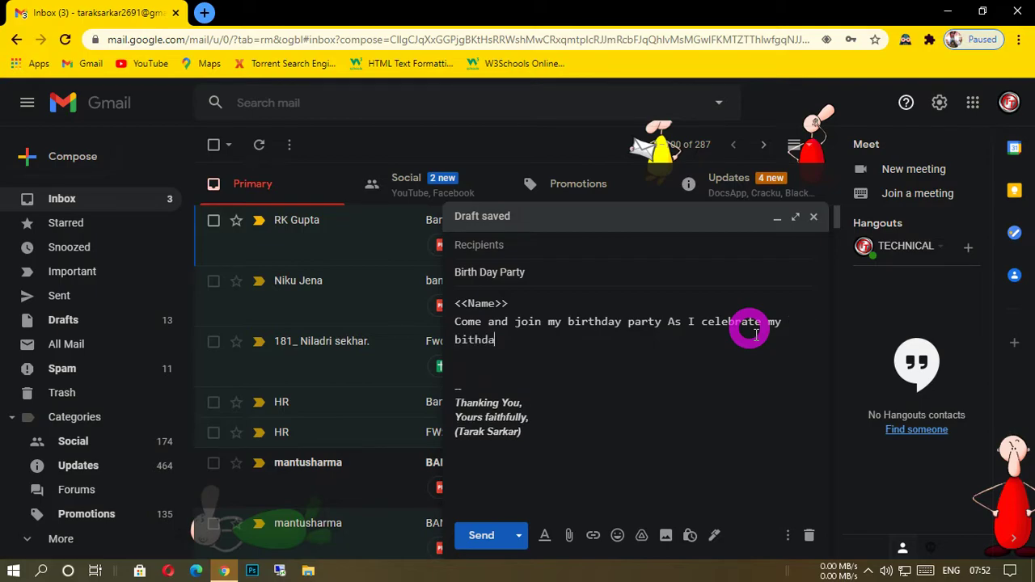
type("y party")
Complete the invitation sentence with "my birthday party", correcting the spelling of "birthday".
key("BackSpace")
key("BackSpace")
key("BackSpace")
key("BackSpace")
key("BackSpace")
key("BackSpace")
key("BackSpace")
key("BackSpace")
key("BackSpace")
key("BackSpace")
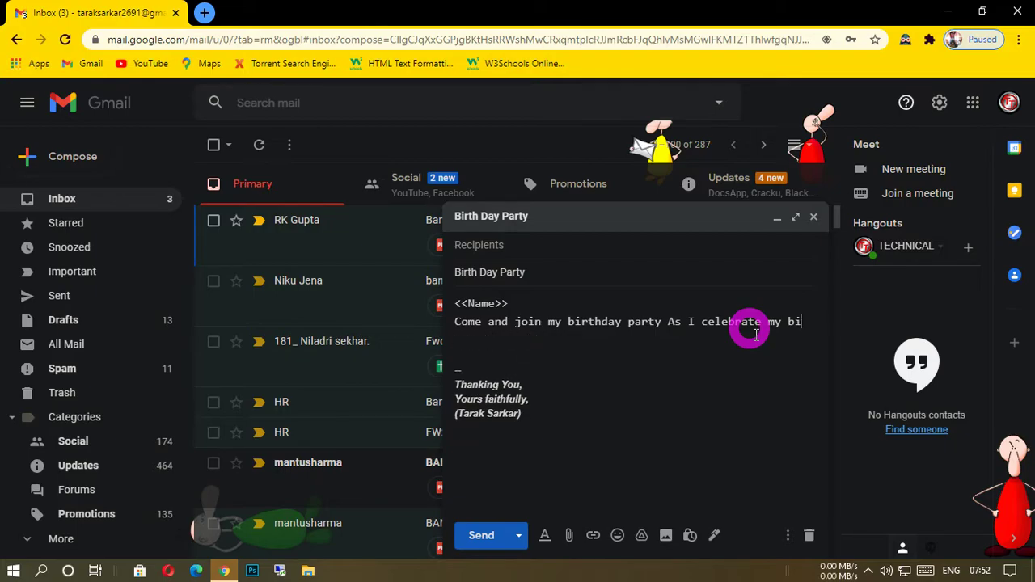
type("rthday")
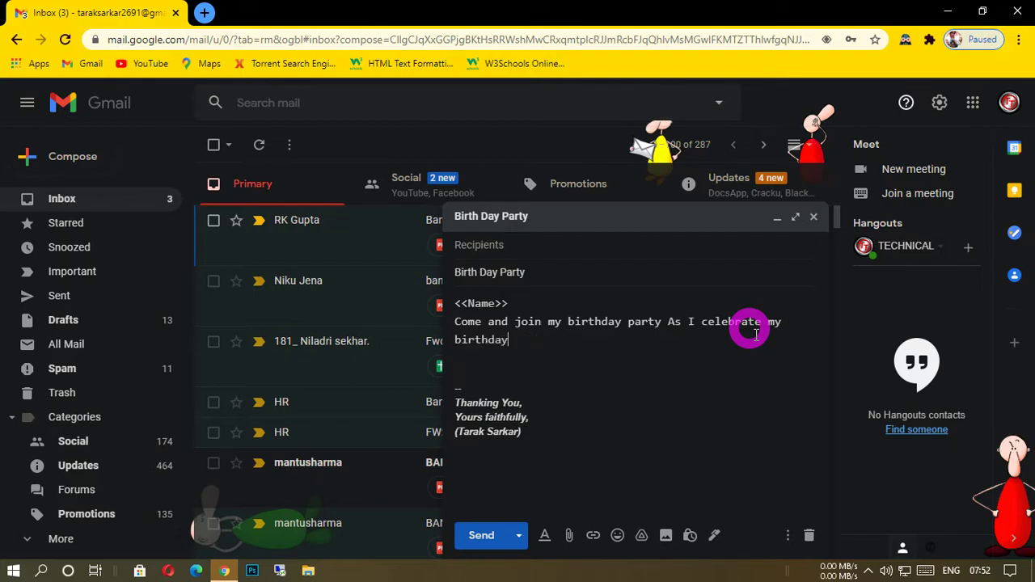
type(" party")
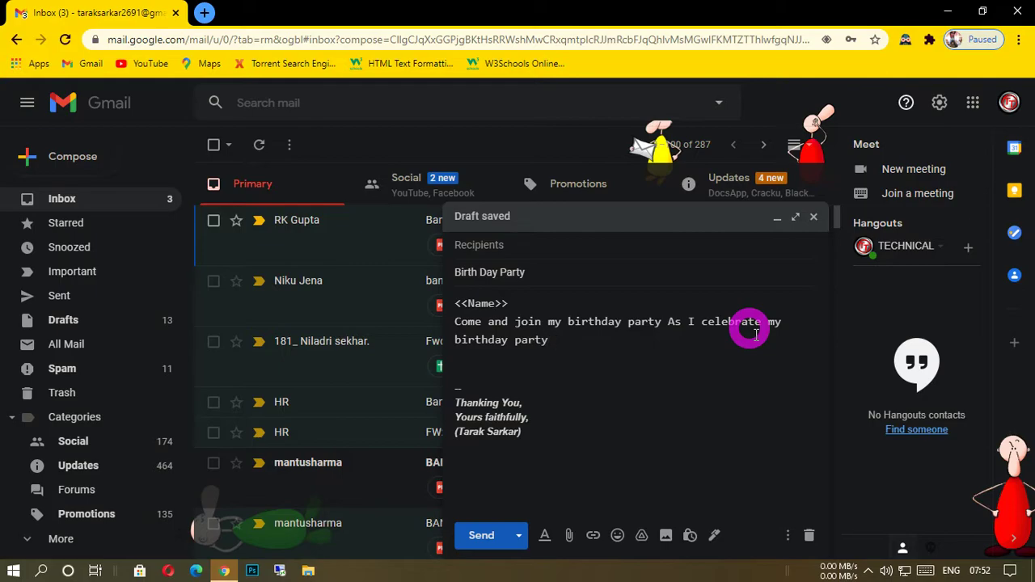
Continue the invitation sentence with ", I hope you will be", correcting the mistyped letters in the last word.
type(", I ")
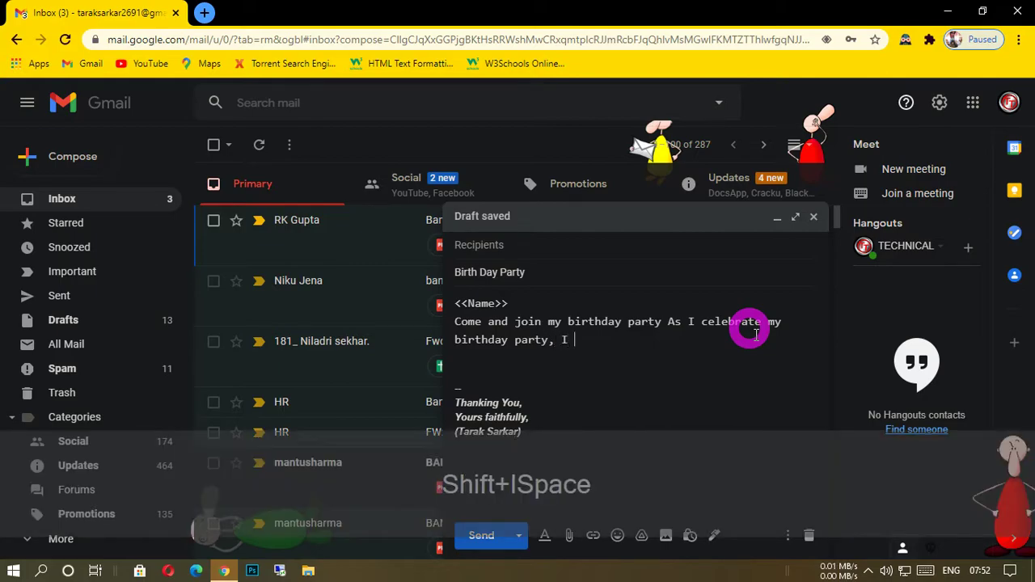
type("hope ")
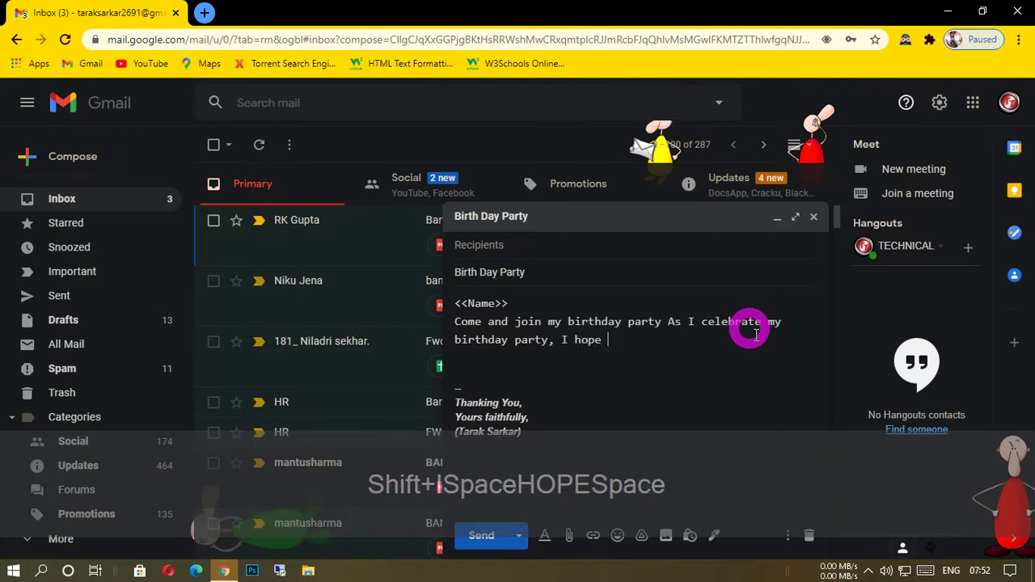
type("you")
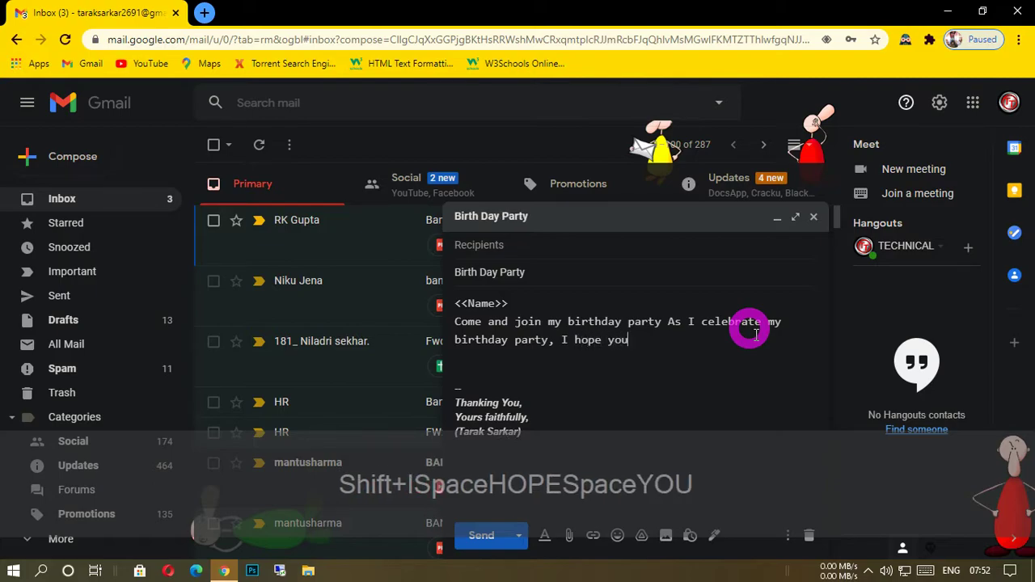
type(" will bne")
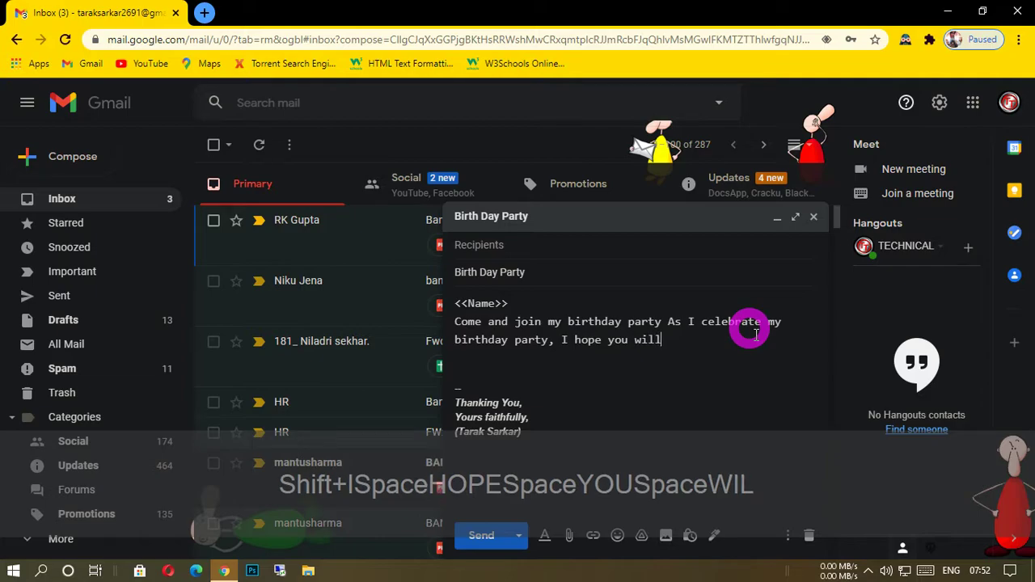
key("BackSpace")
key("BackSpace")
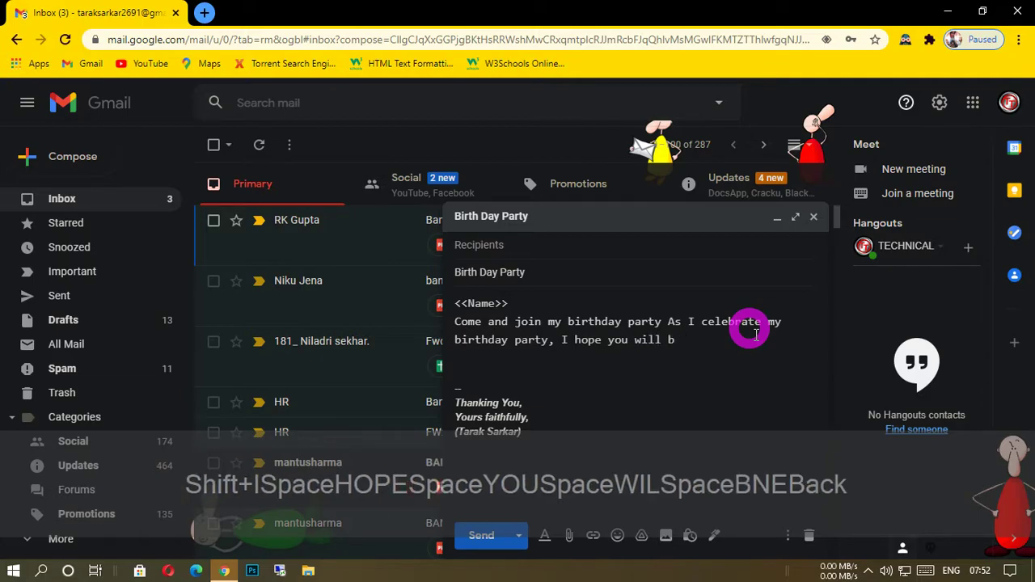
type("brate")
key("BackSpace")
key("BackSpace")
key("BackSpace")
type("e")
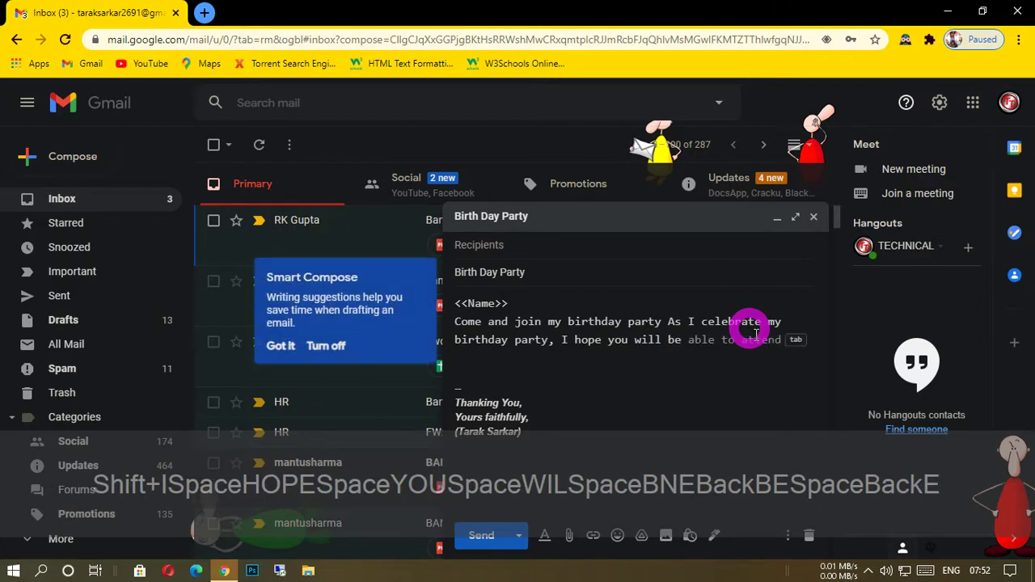
type("a")
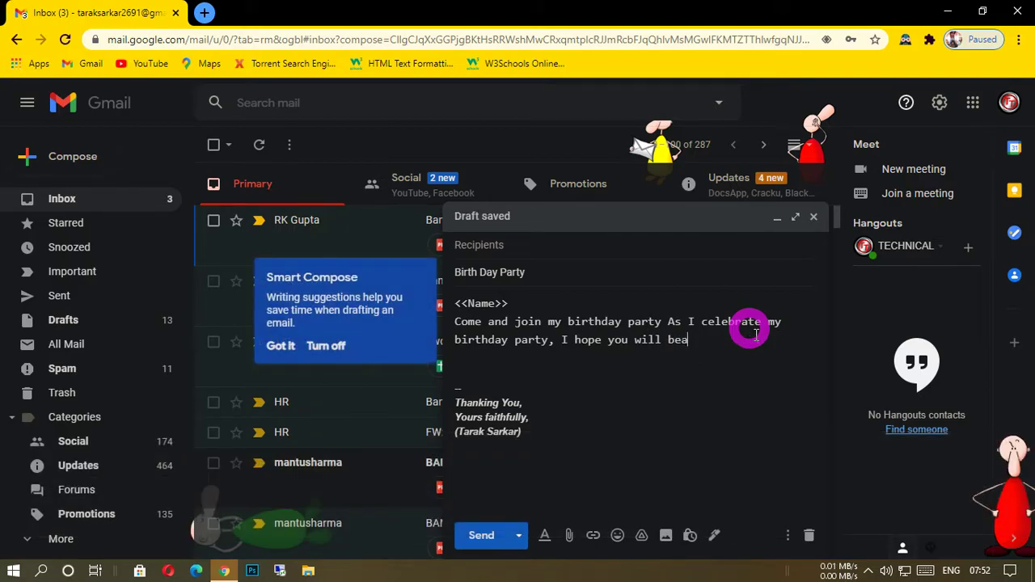
Finish the invitation sentence with "able to come." and dismiss the PointerFocus trial notice.
key("BackSpace")
type("able")
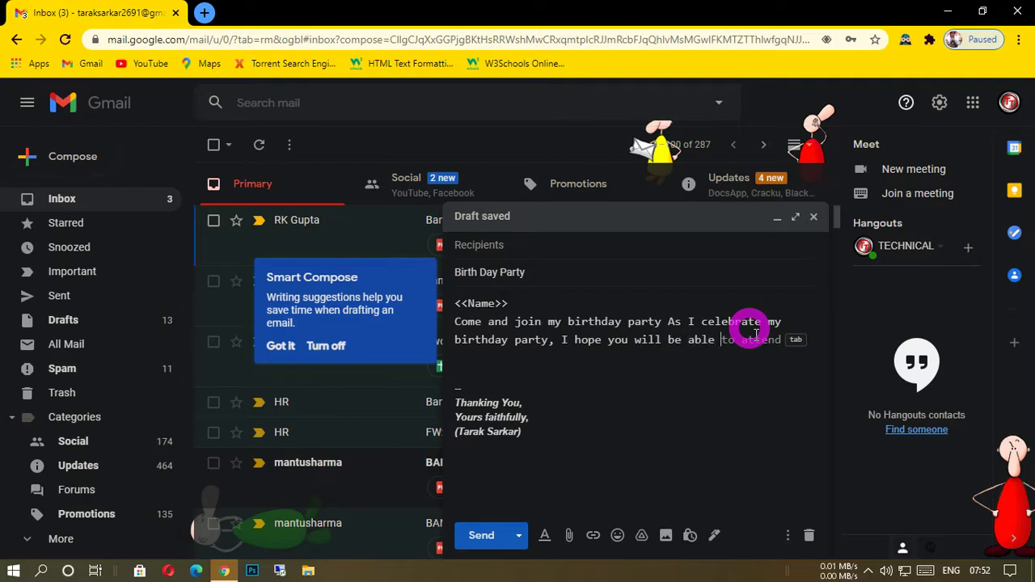
type(" to come")
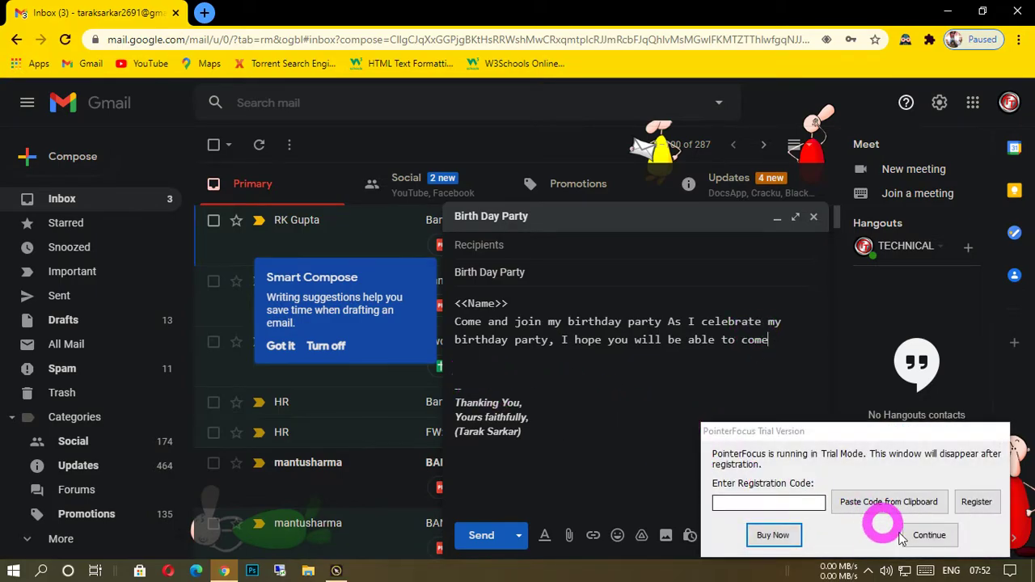
left_click(926, 536)
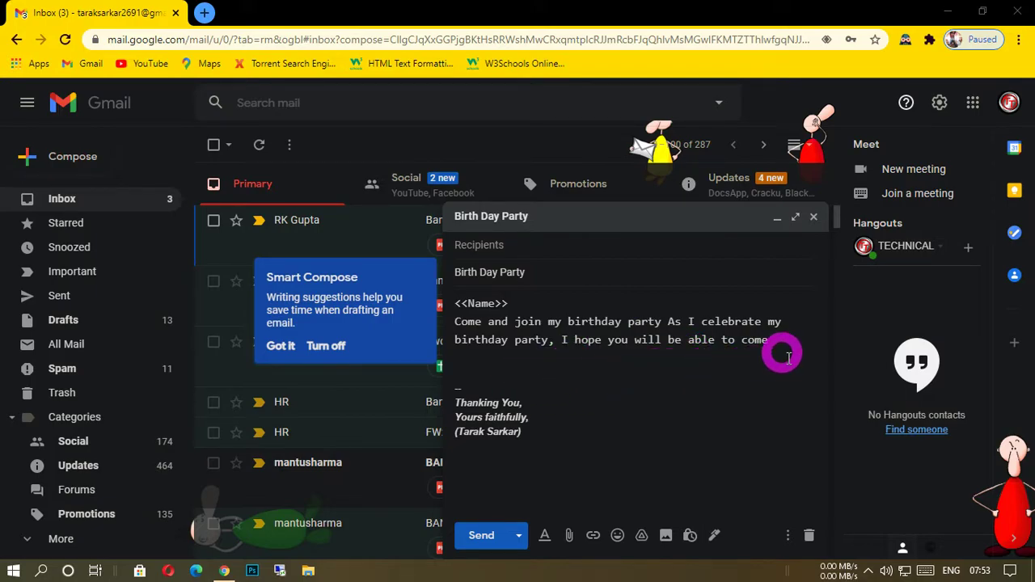
type(".")
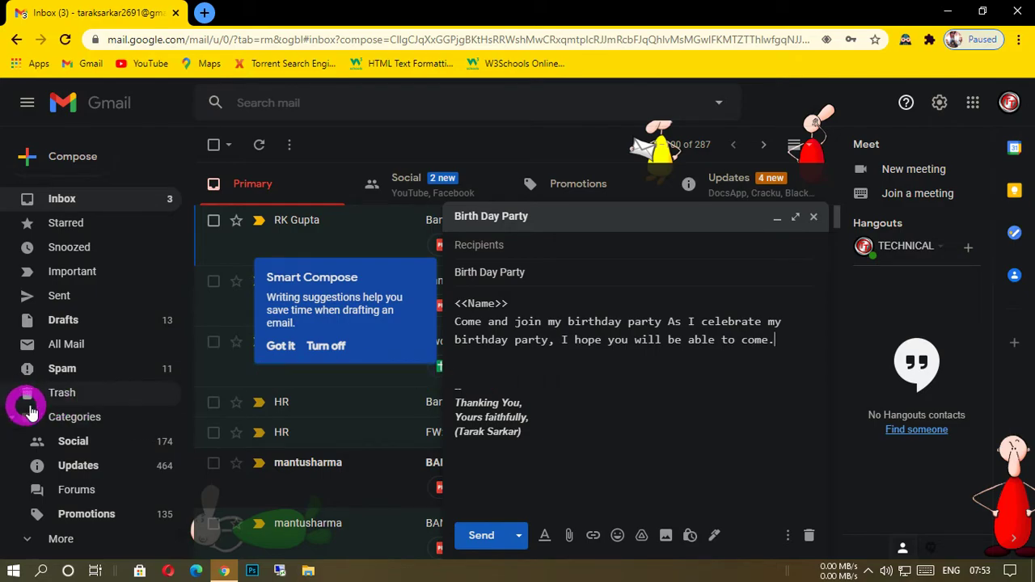
Close the message, check the saved "Birth Day Party" invitation among the drafts, and close it again.
left_click(65, 323)
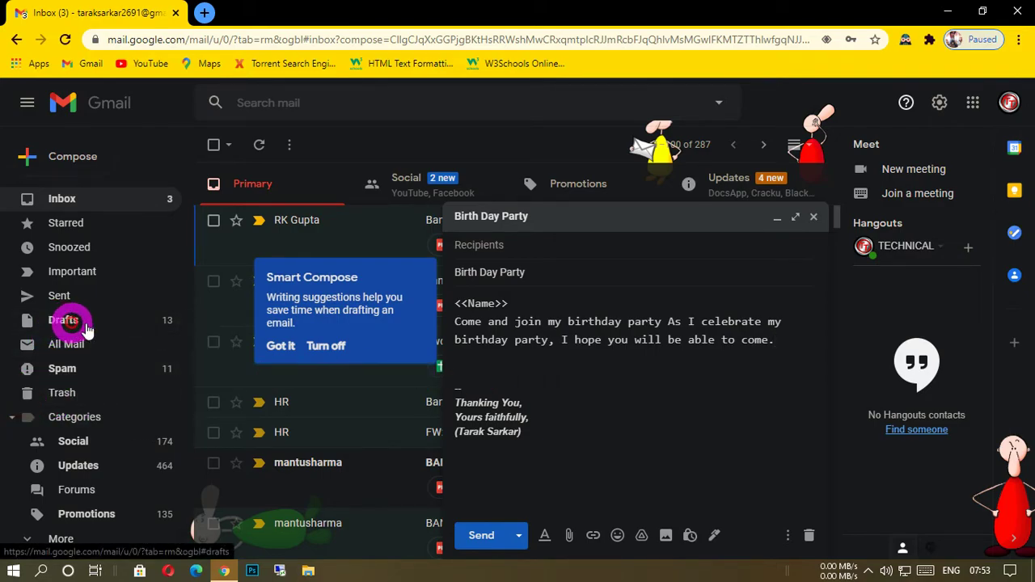
left_click(814, 219)
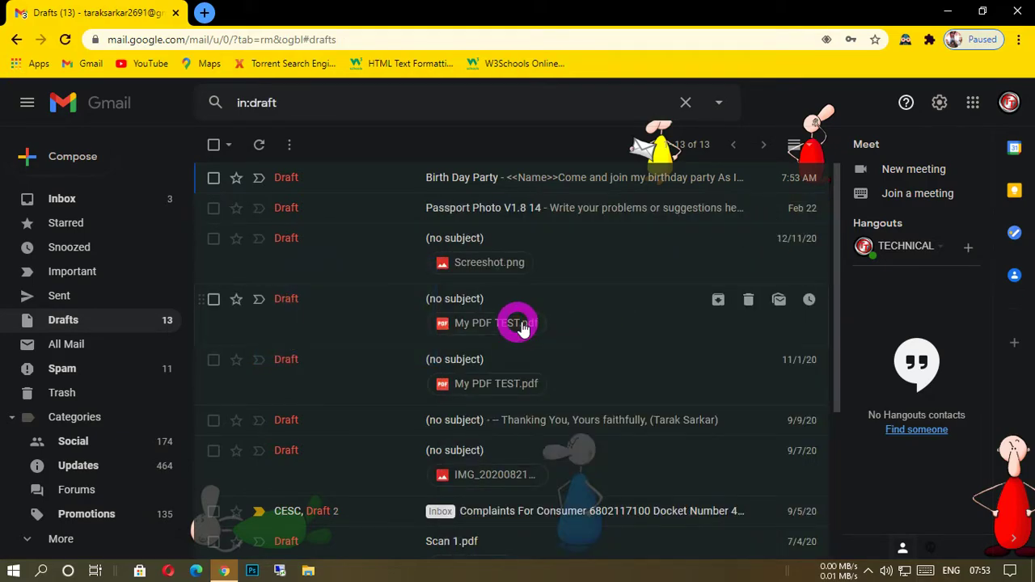
left_click(548, 177)
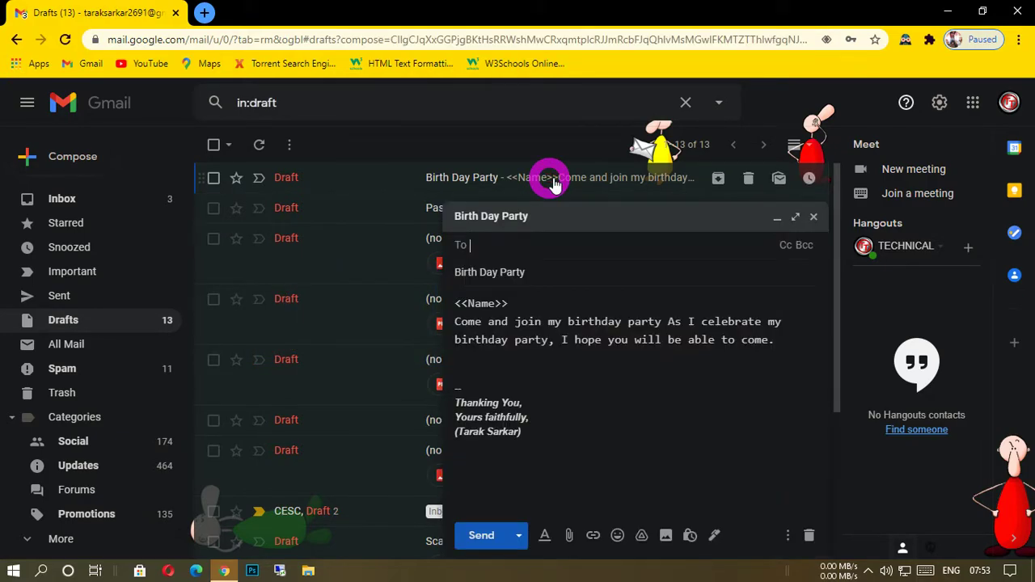
left_click(812, 216)
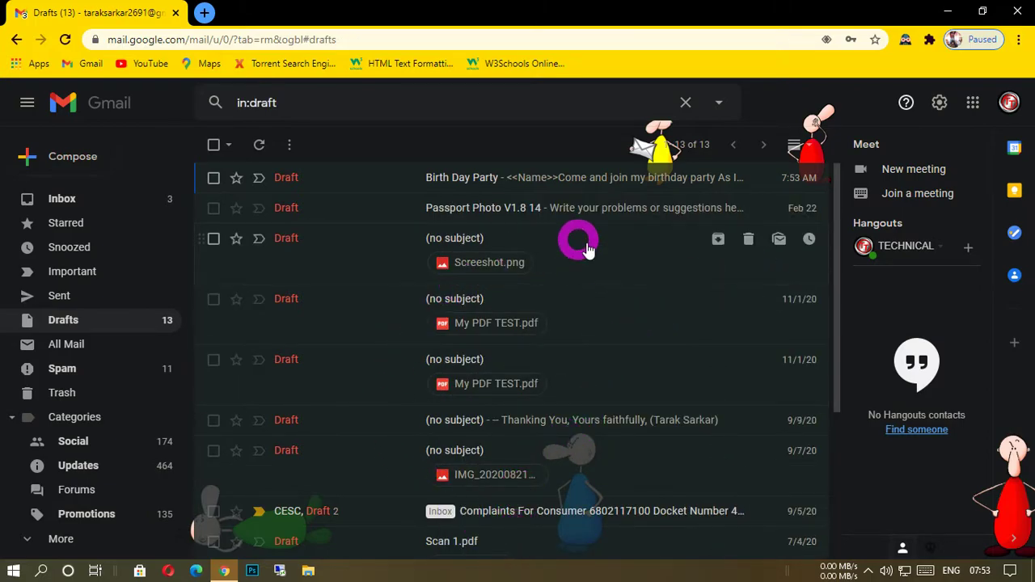
Switch from Gmail to Google Drive and create a new blank Google Sheets spreadsheet in My Drive.
left_click(976, 102)
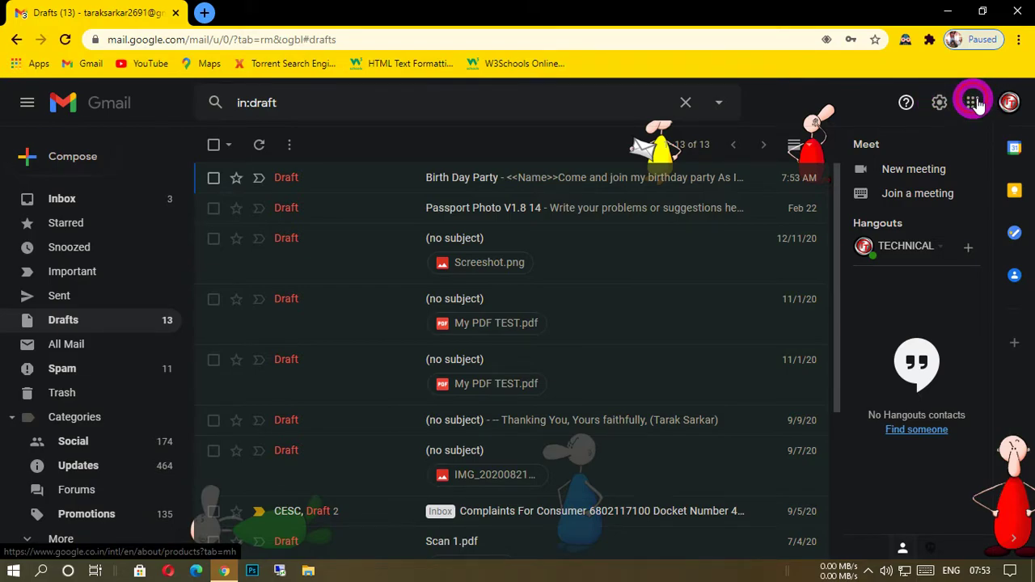
scroll(878, 326, "down", 2)
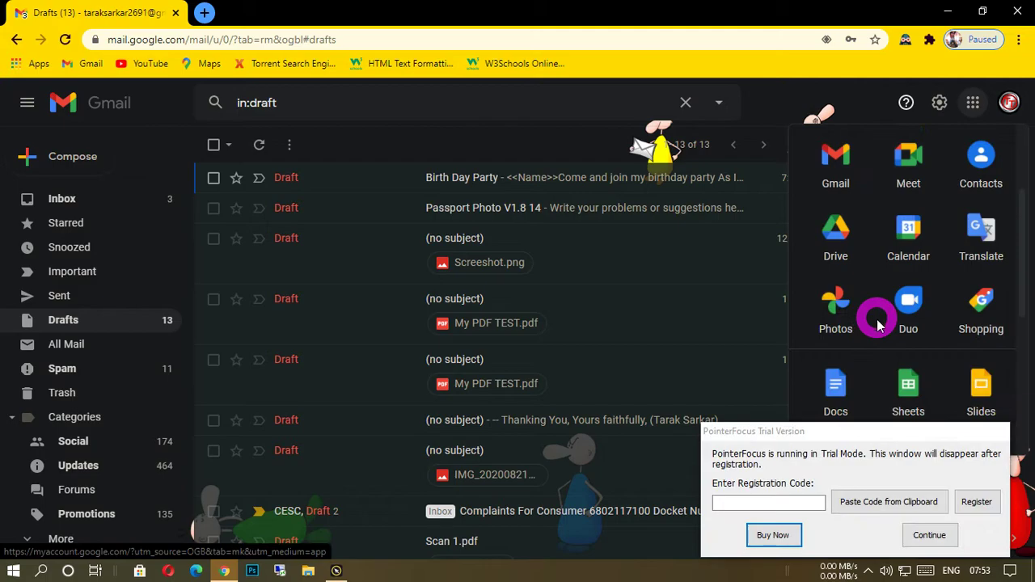
left_click(938, 537)
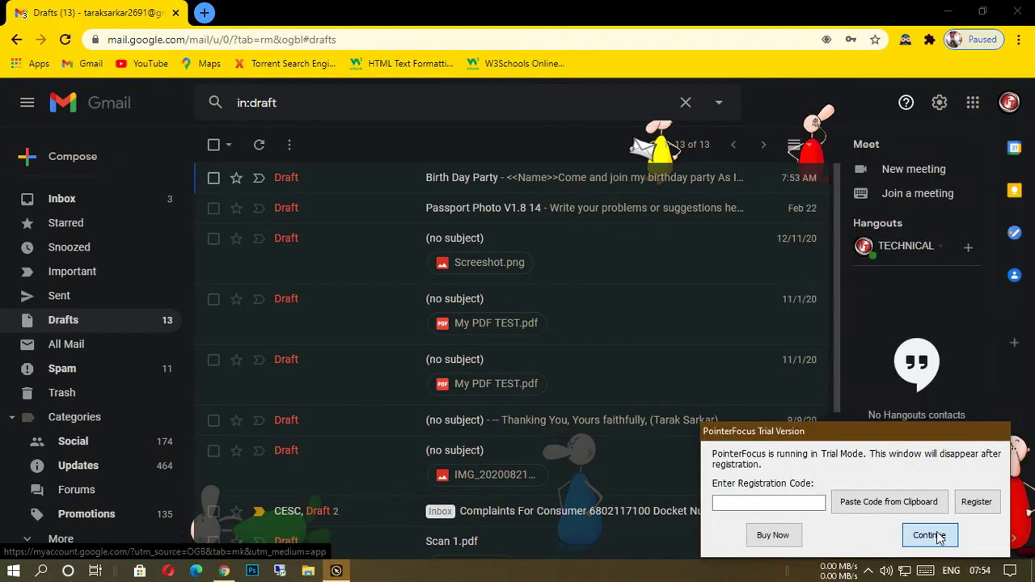
left_click(975, 105)
scroll(836, 300, "down", 2)
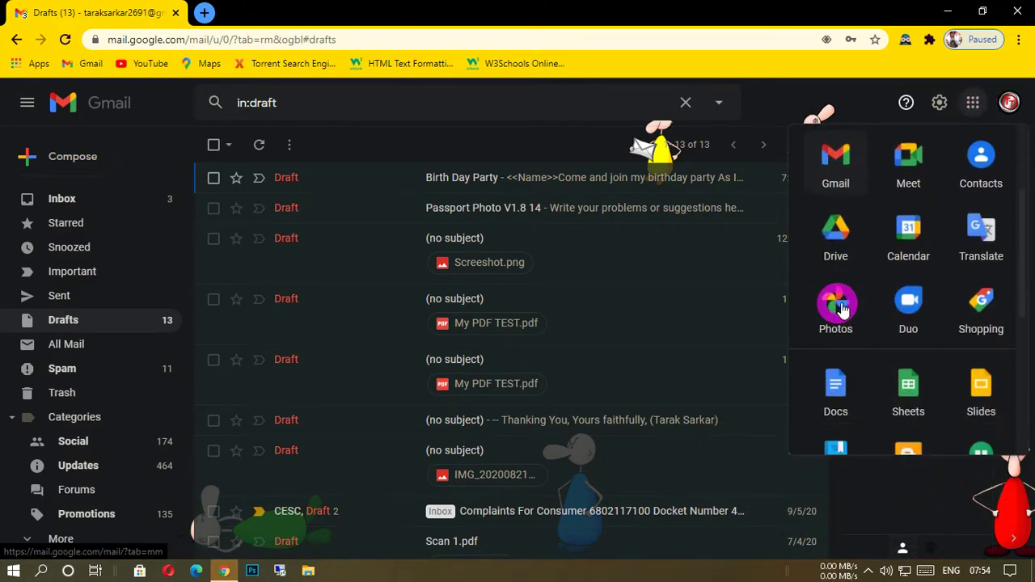
left_click(840, 248)
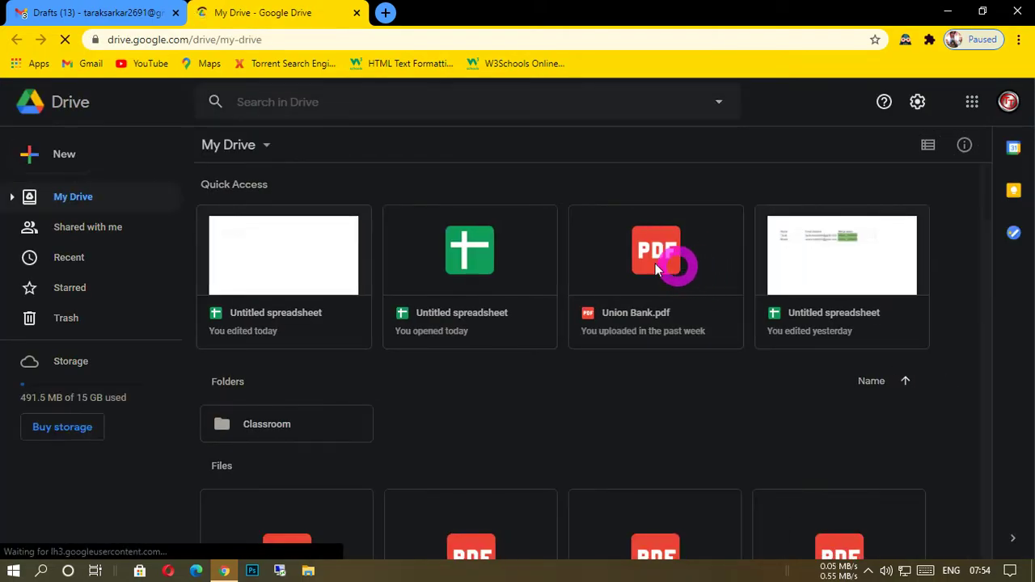
left_click(266, 146)
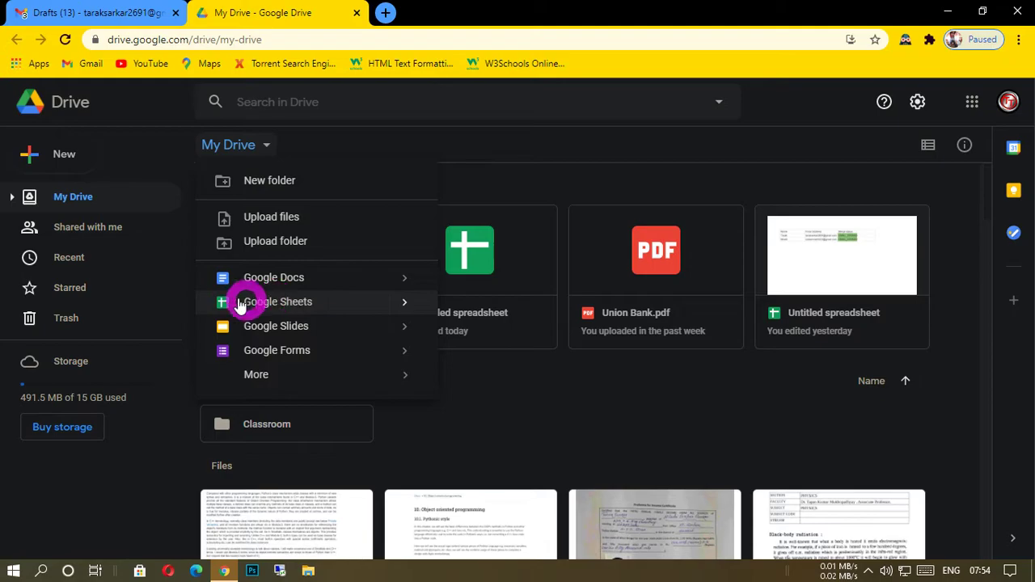
left_click(271, 301)
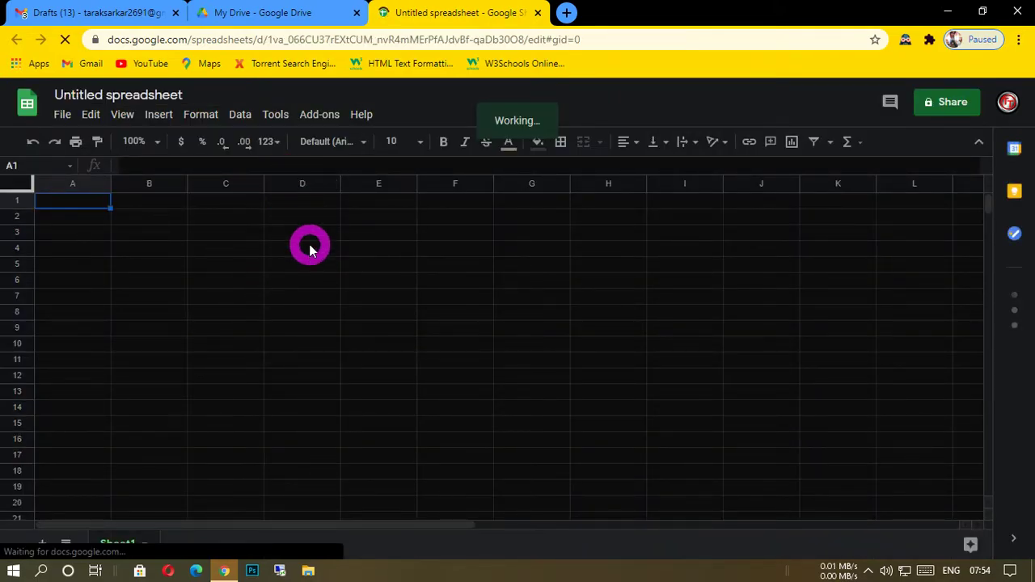
Launch the contact import of the Yet Another Mail Merge (YAMM) add-on to add the Email Address header, and close its dialog.
left_click(326, 117)
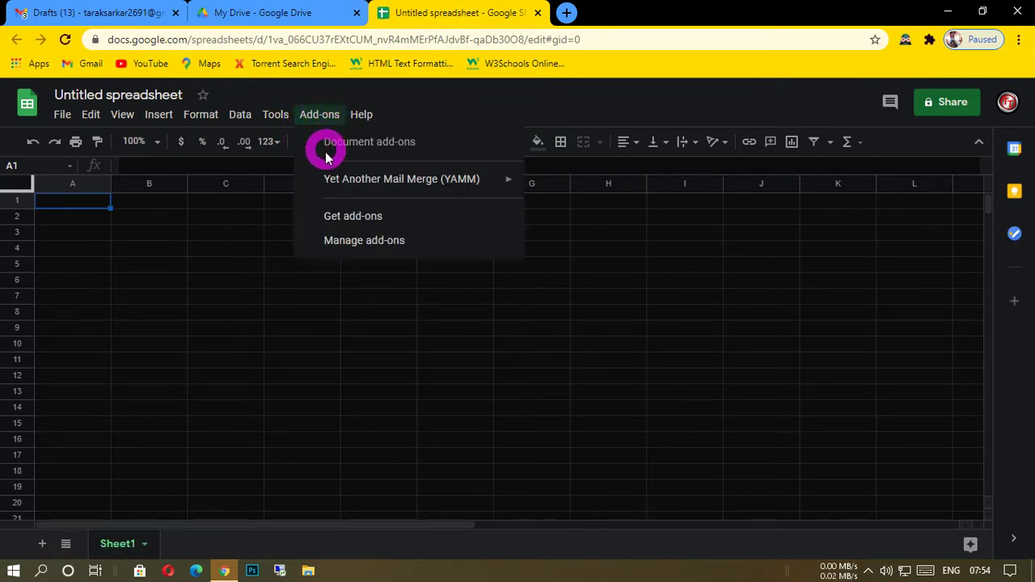
mouse_move(334, 184)
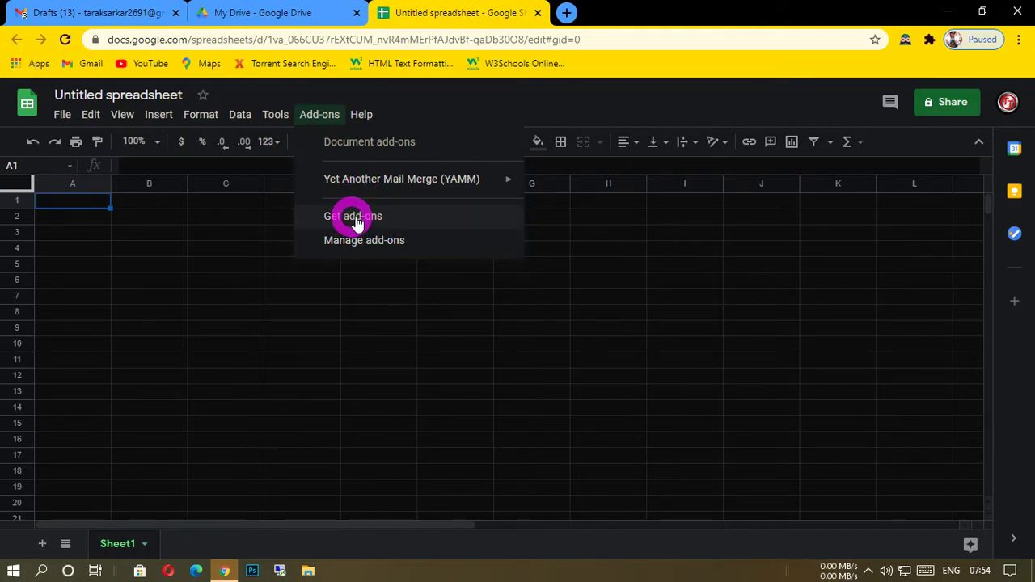
mouse_move(396, 186)
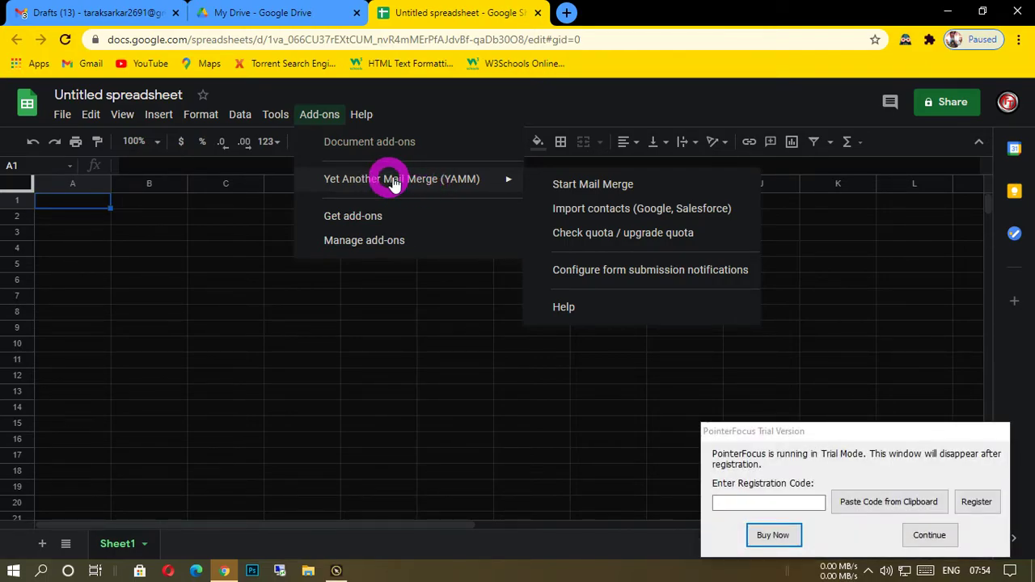
left_click(929, 535)
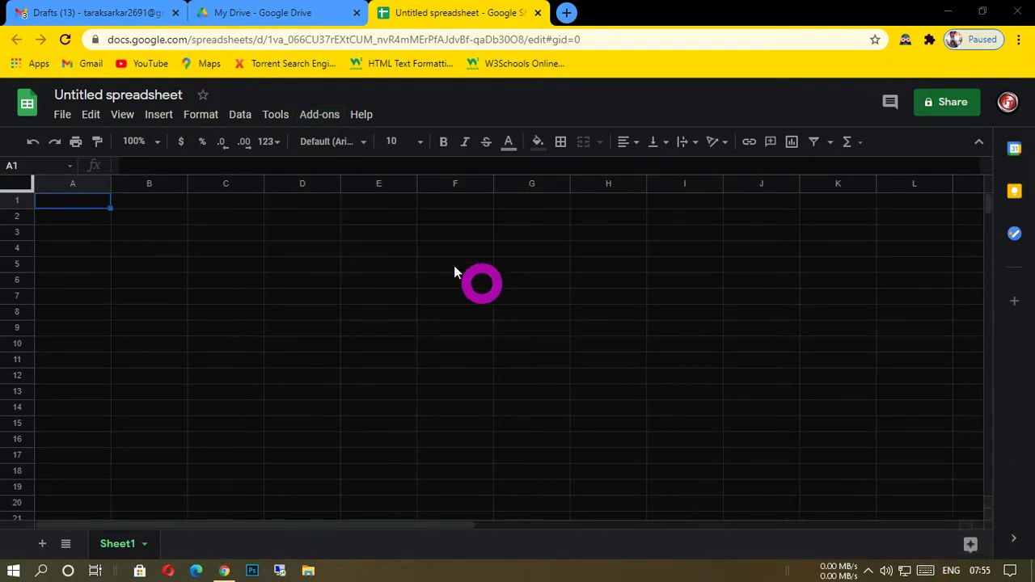
left_click(315, 116)
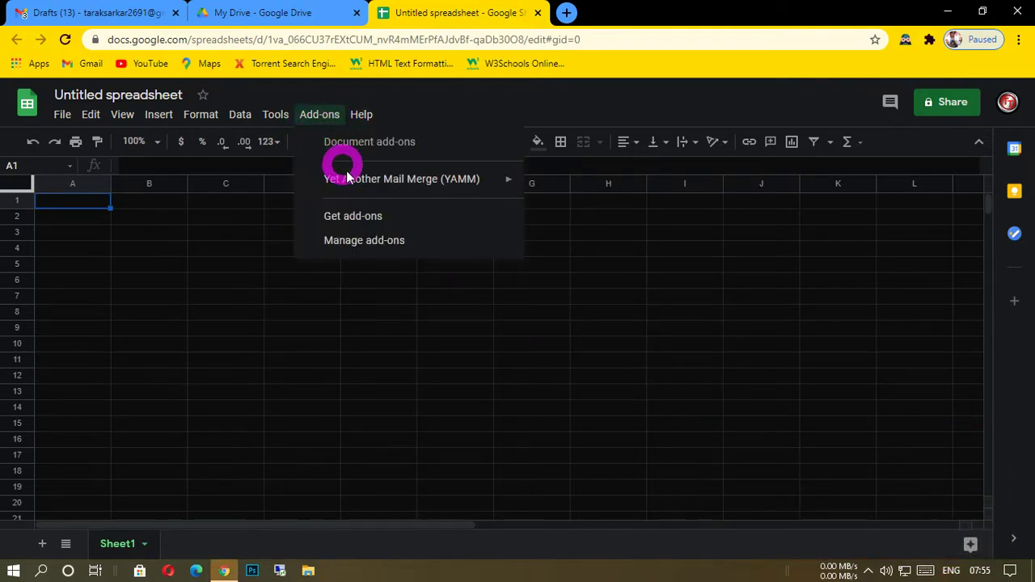
left_click(608, 188)
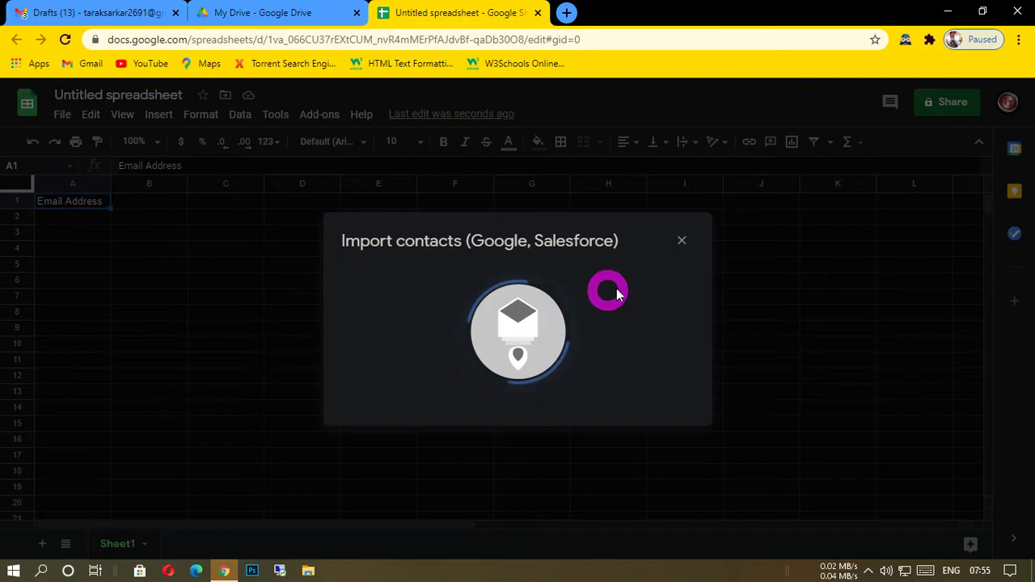
left_click(683, 241)
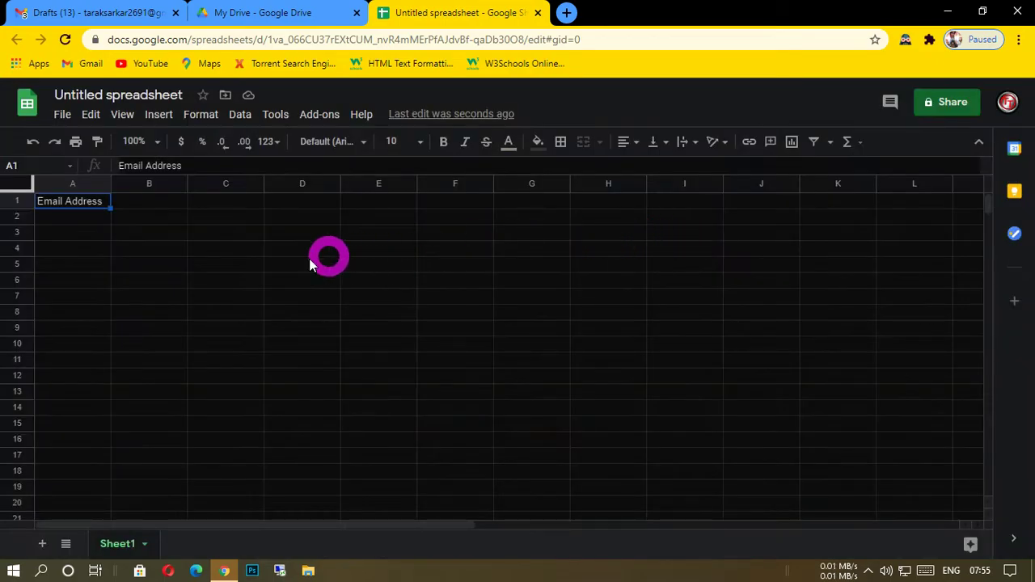
Insert one column to the left of the Email Address column and widen the Email Address column.
right_click(87, 186)
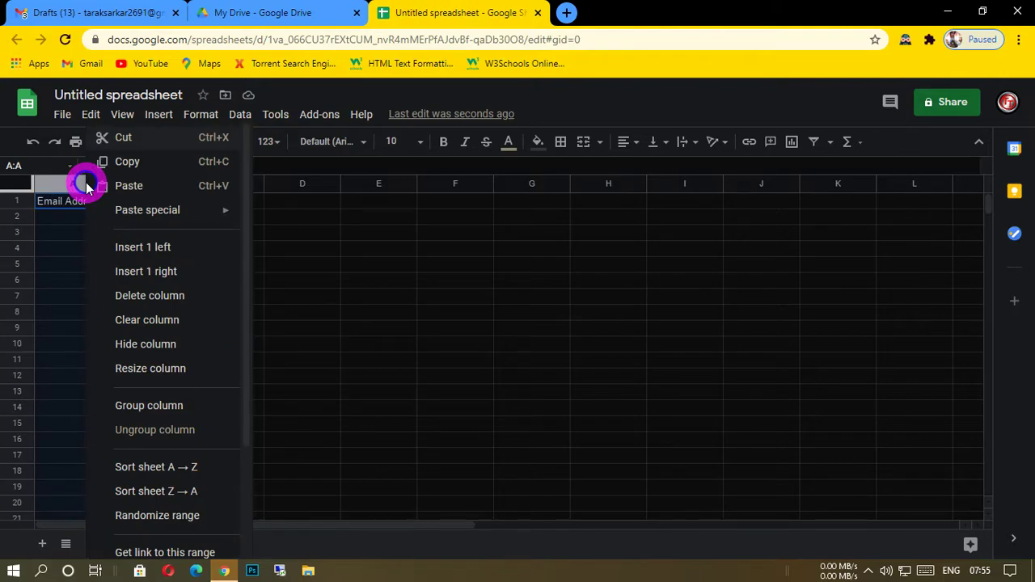
left_click(142, 247)
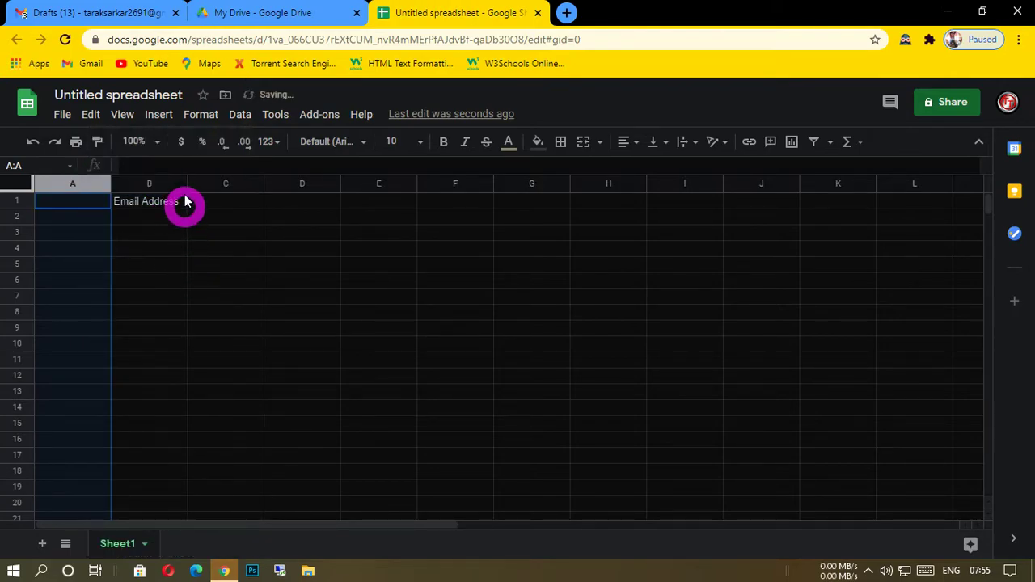
left_click_drag(188, 187, 246, 199)
left_click(153, 245)
Enter the header "Name" in cell A1 and select cell A2 beneath it.
left_click(70, 202)
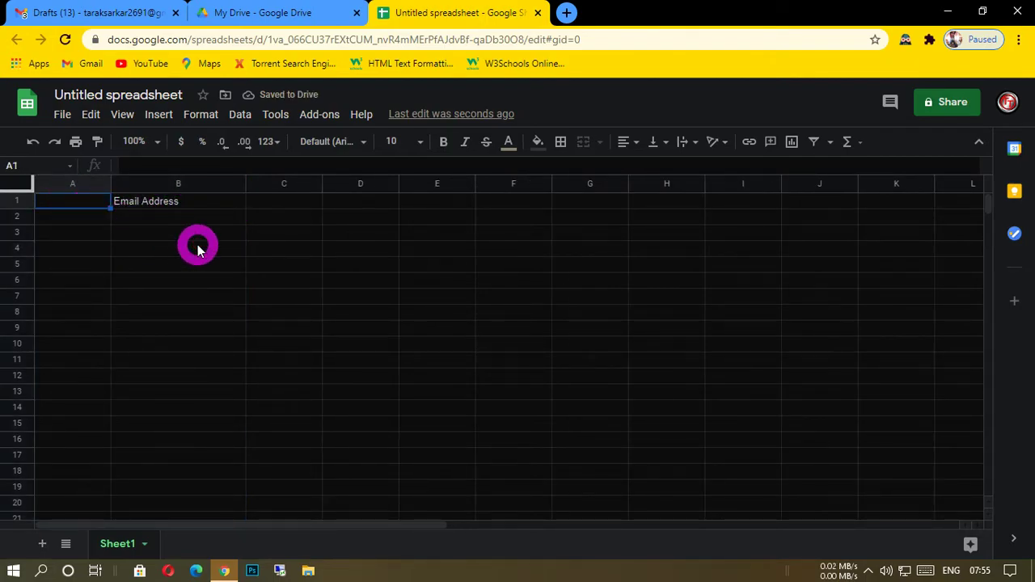
type("Name")
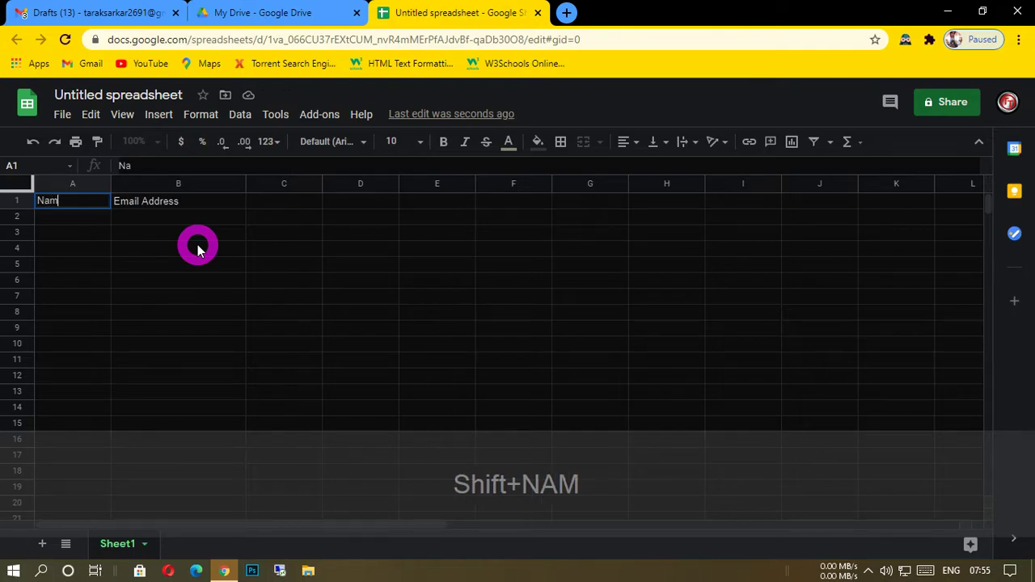
left_click(179, 201)
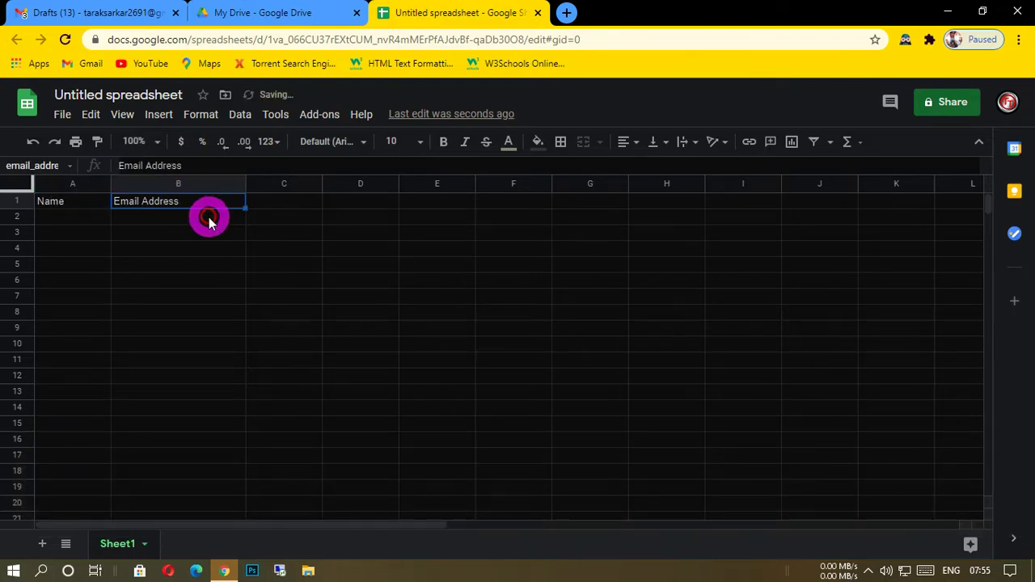
left_click(47, 216)
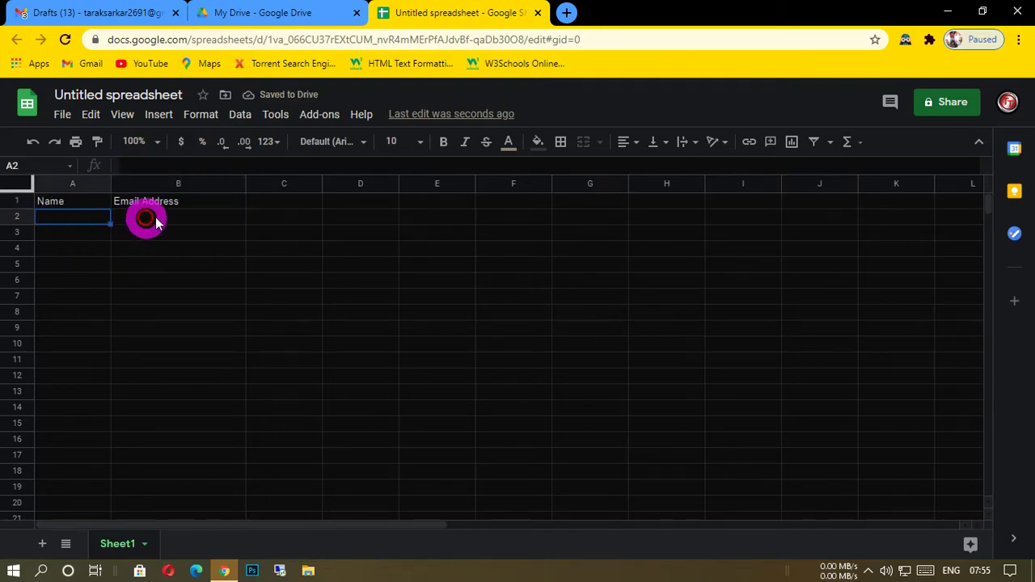
Enter the first recipient's name in cell A2 and e-mail address in cell B2, then select cell A3.
type("Tara")
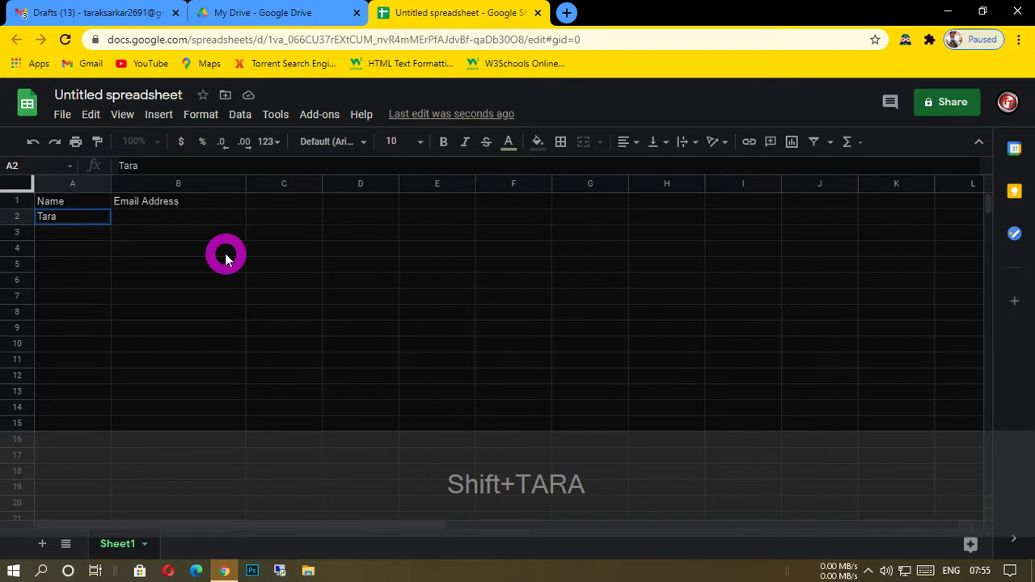
type("k")
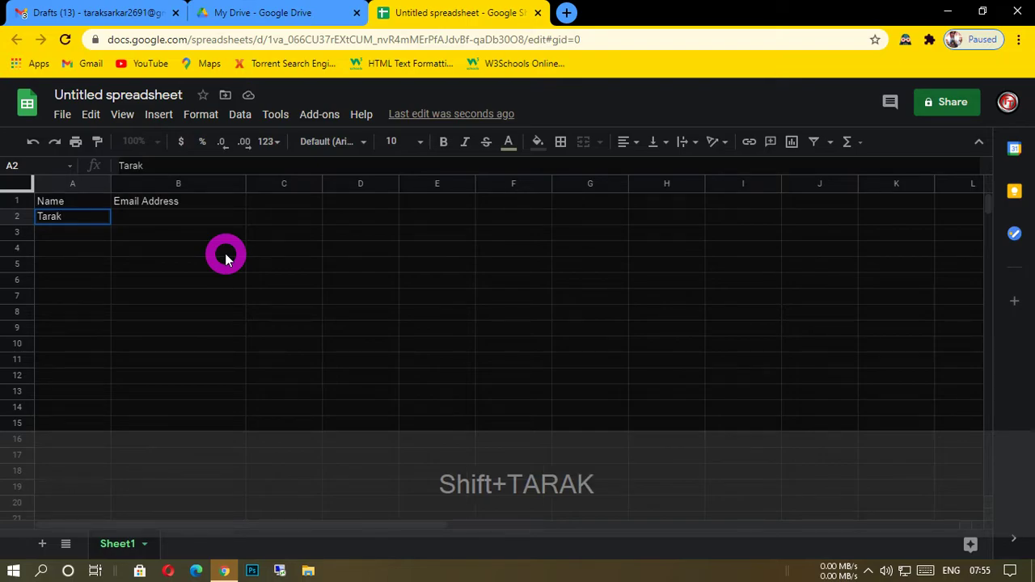
left_click(153, 219)
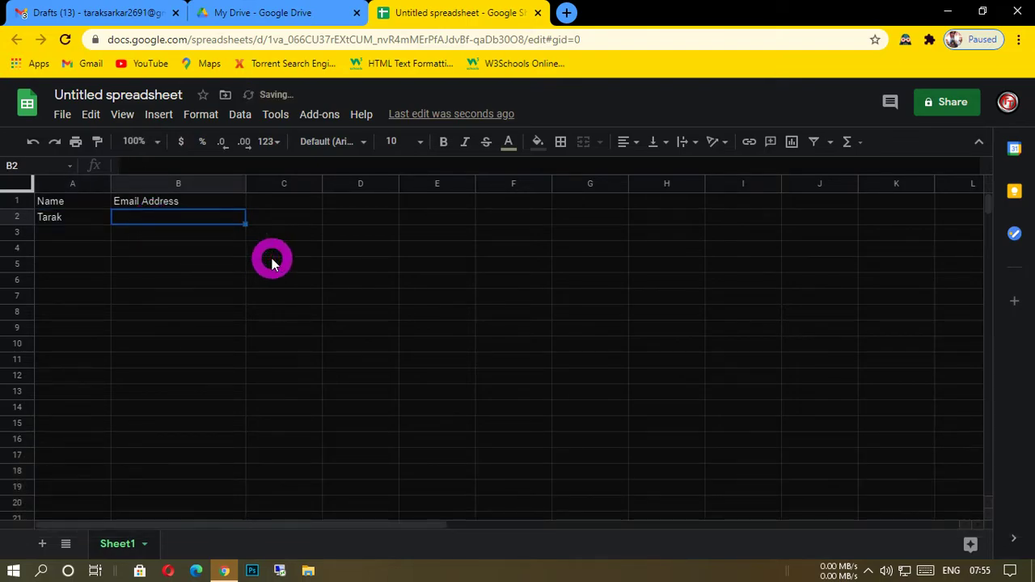
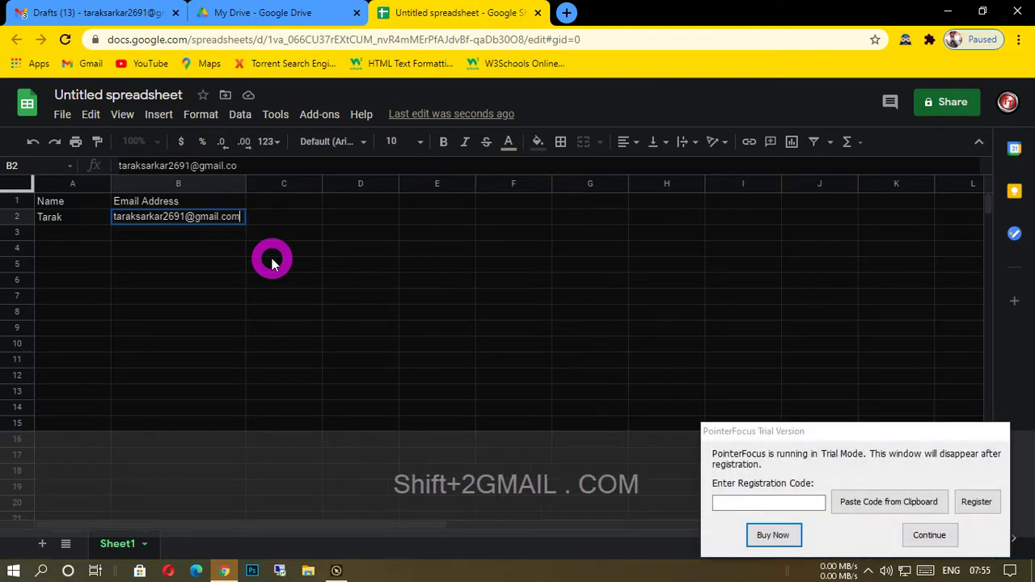
left_click(931, 537)
left_click(82, 232)
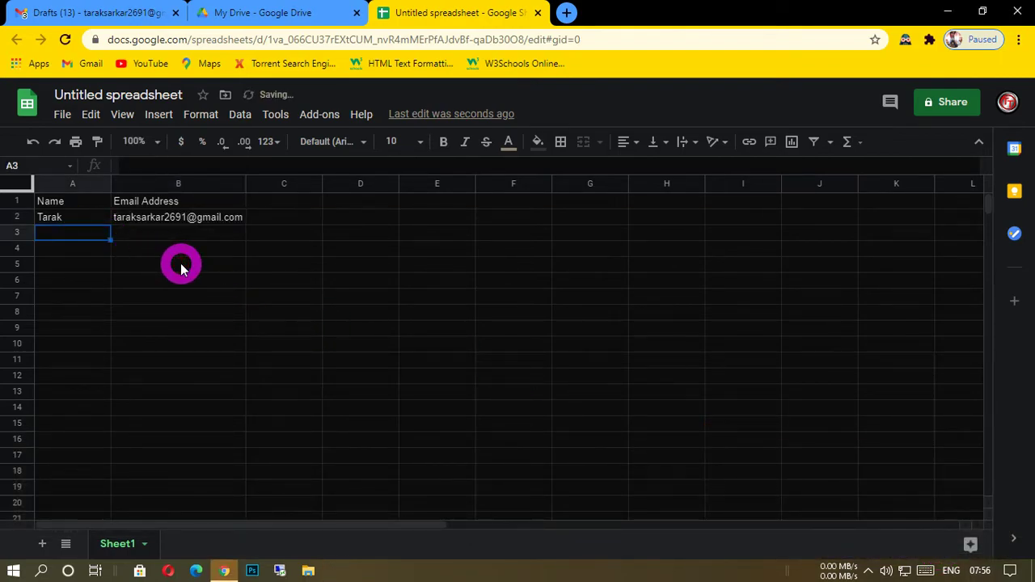
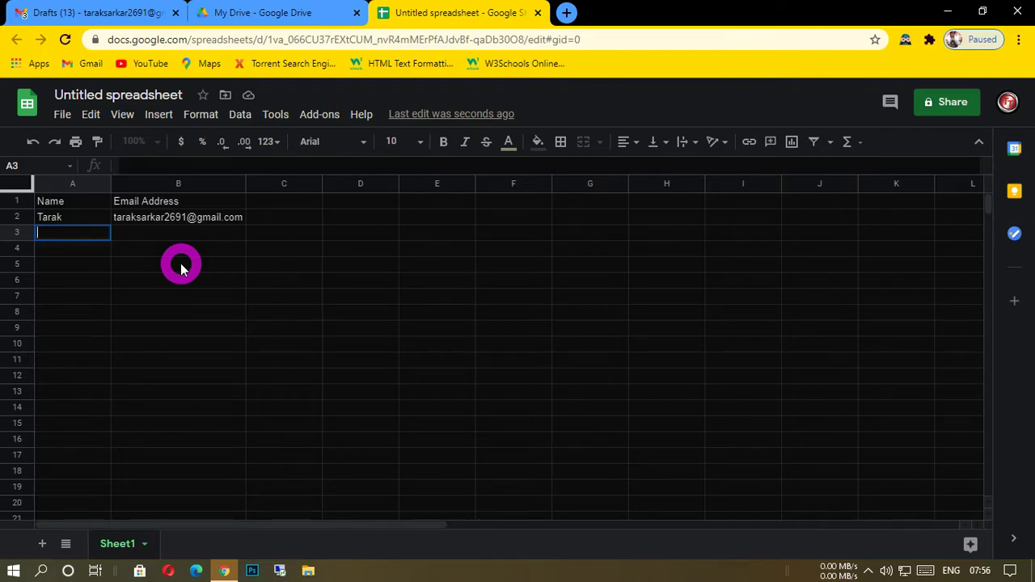
Enter the second recipient's first name in cell A3 and their Gmail address in cell B3.
type("Niladri")
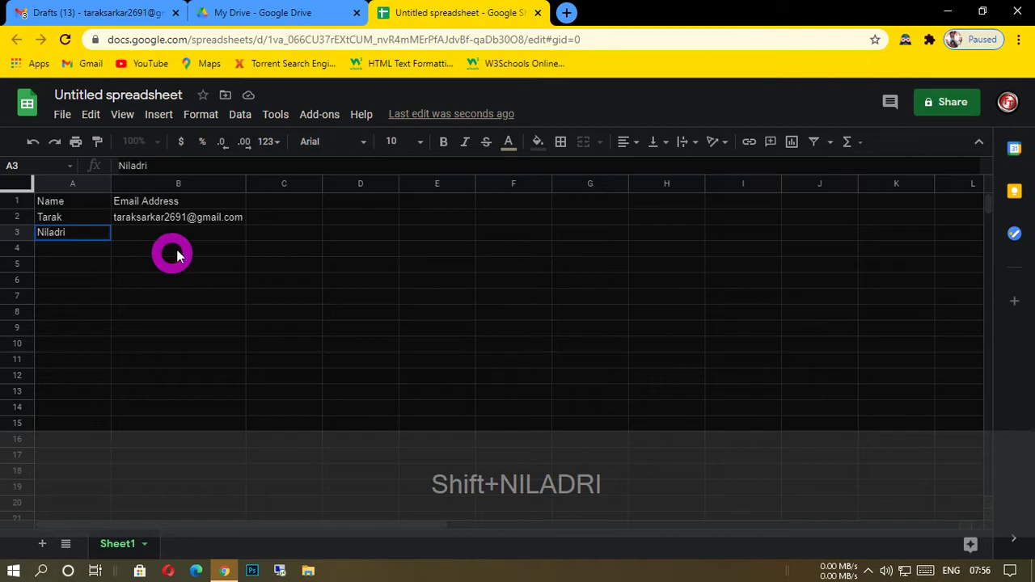
left_click(157, 232)
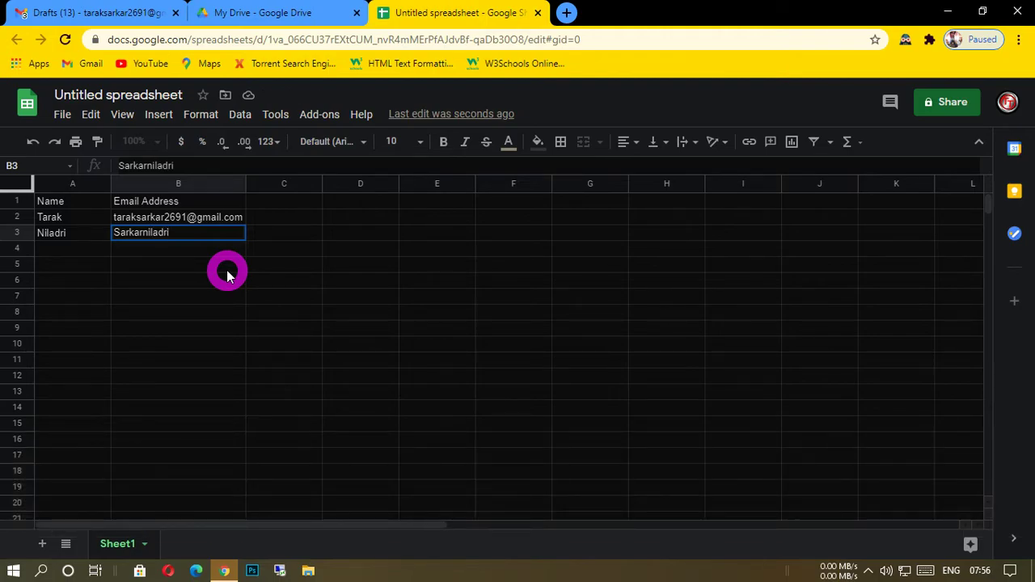
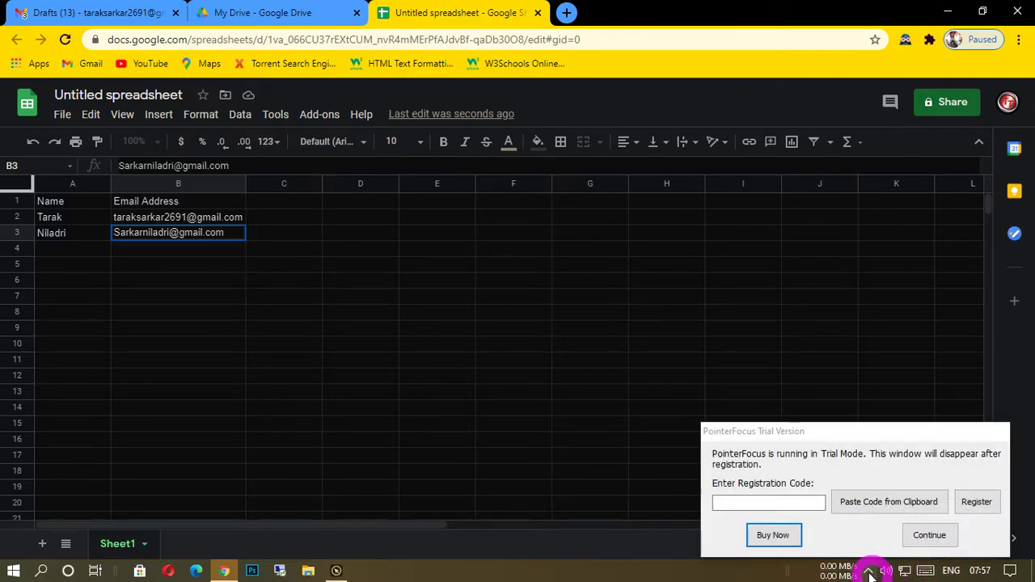
Dismiss the PointerFocus trial notice and shut down the PointerFocus utility.
left_click(929, 534)
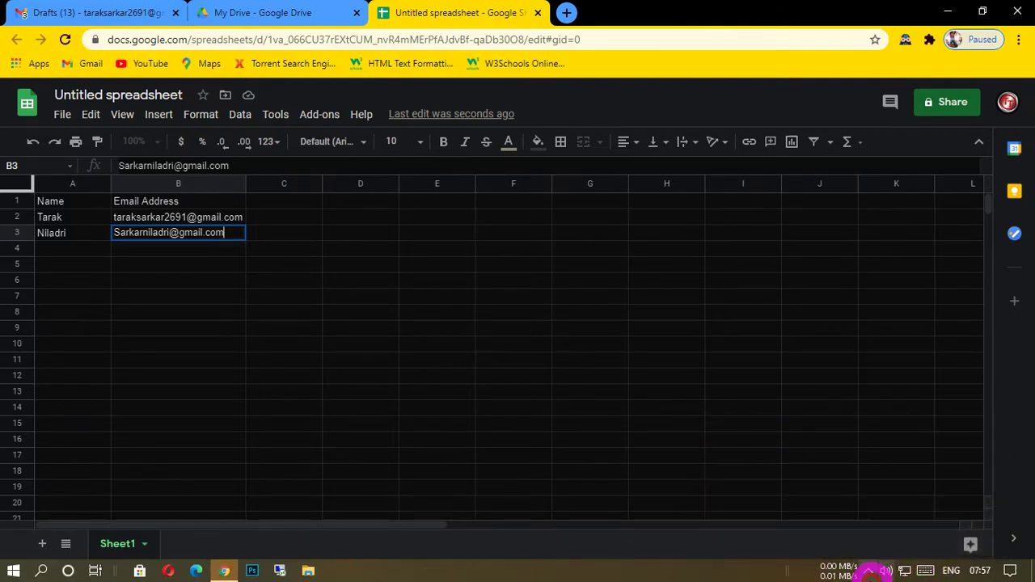
left_click(867, 572)
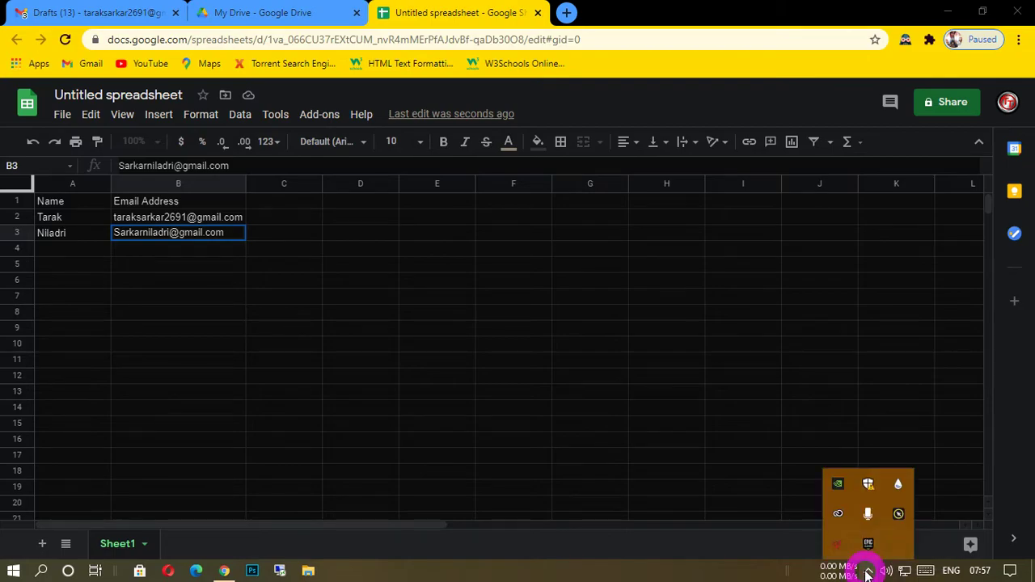
left_click(898, 514)
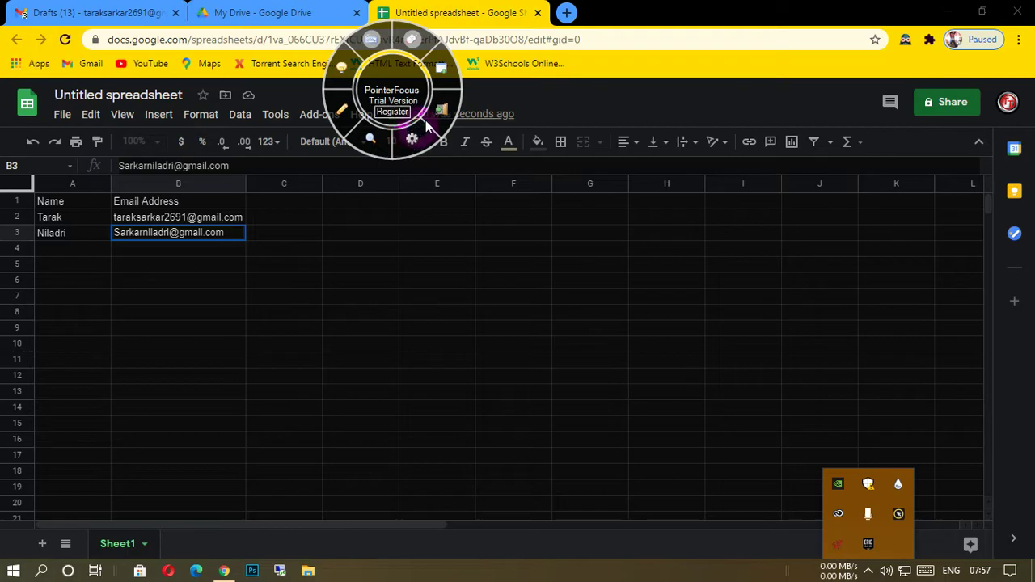
left_click(438, 105)
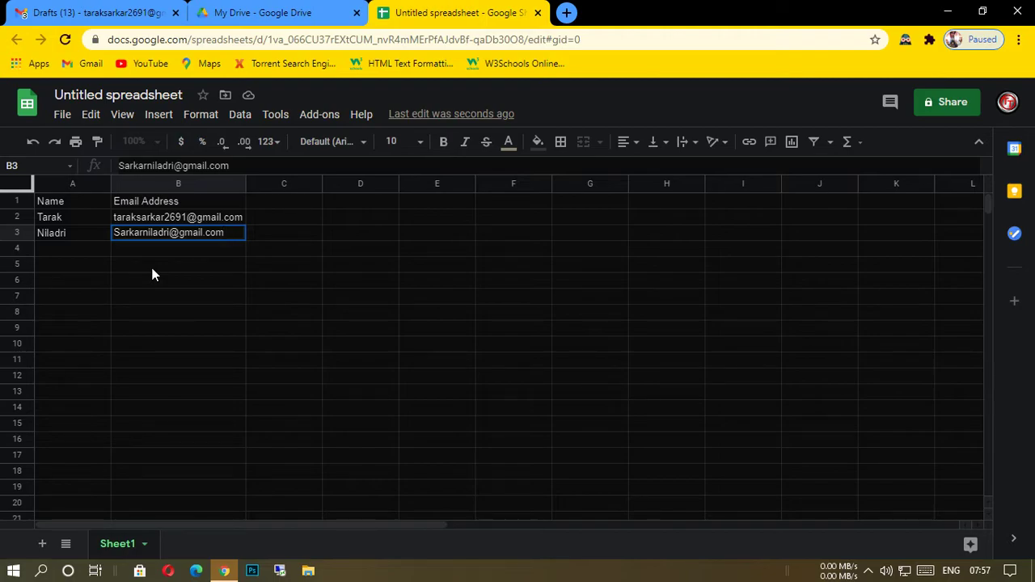
Enter the third recipient's first name in cell A4 and their Gmail address in cell B4.
left_click(68, 251)
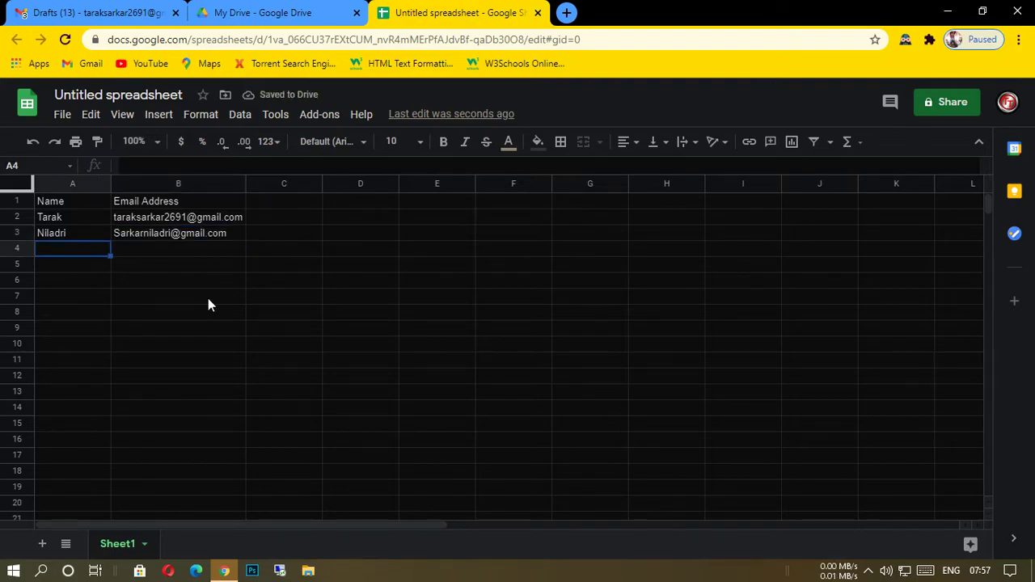
type("nila")
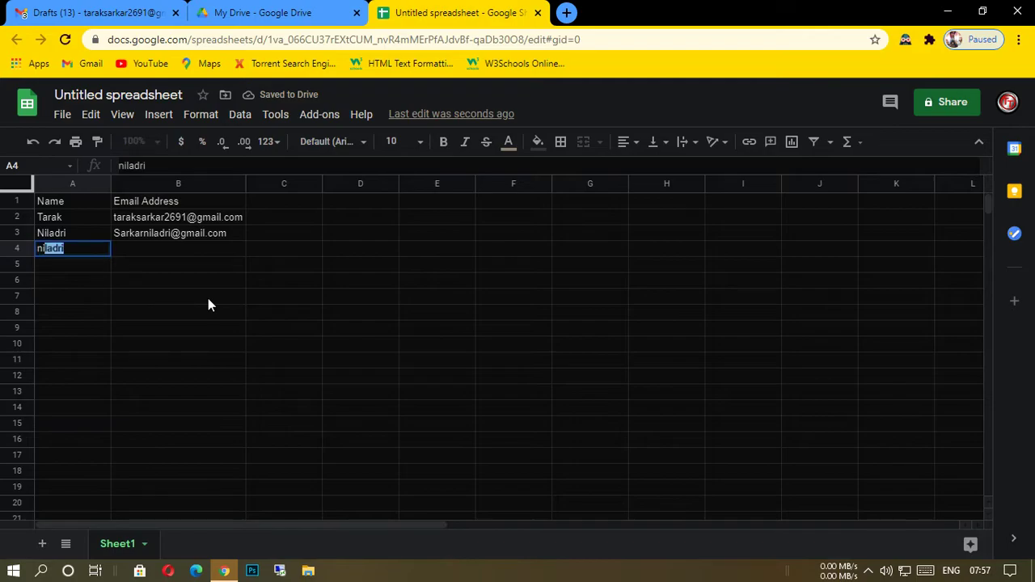
type("dri")
left_click(132, 248)
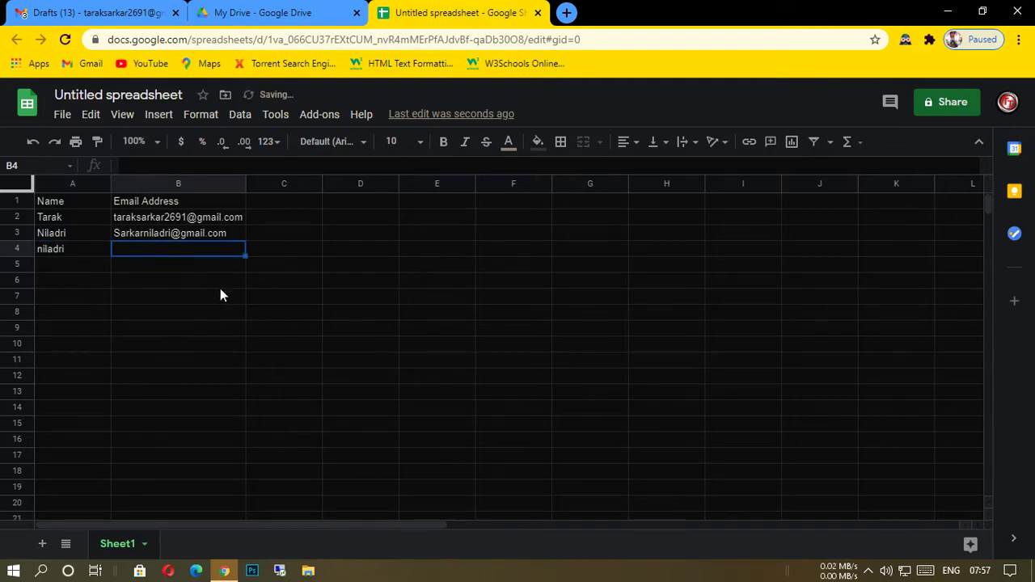
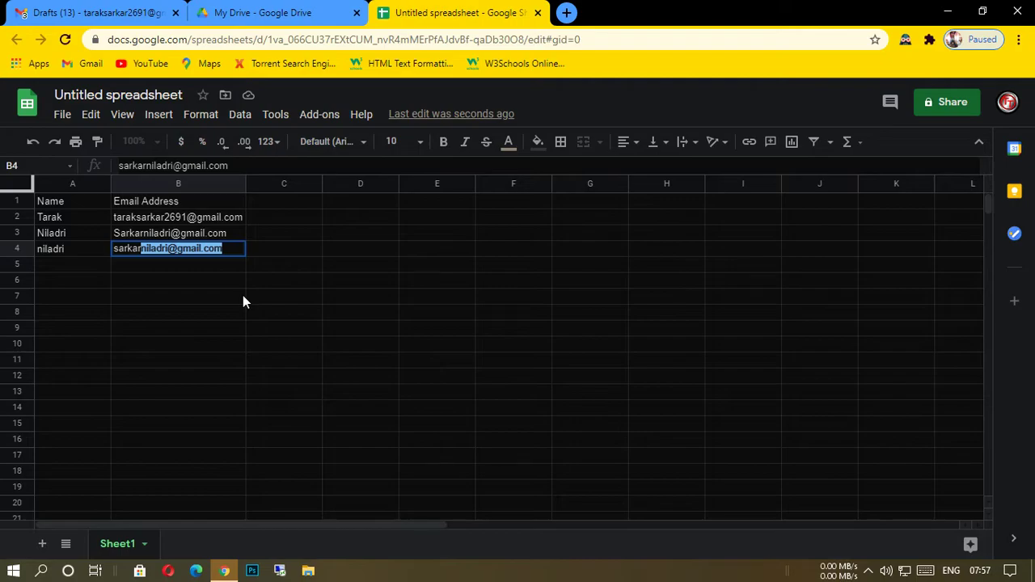
left_click(225, 297)
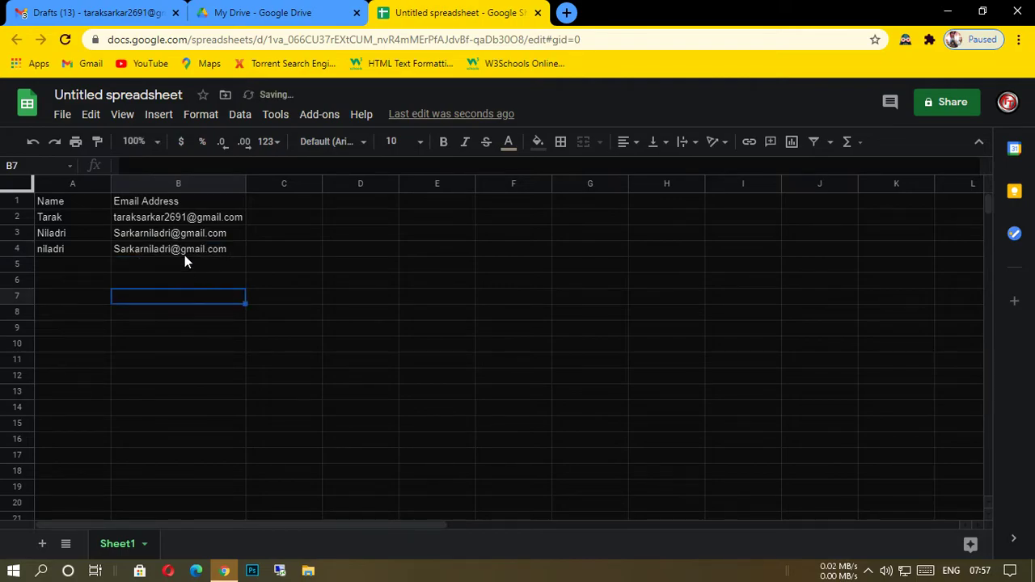
Correct the second recipient's e-mail address in cell B3 by inserting the missing digits before the @ sign.
left_click(166, 229)
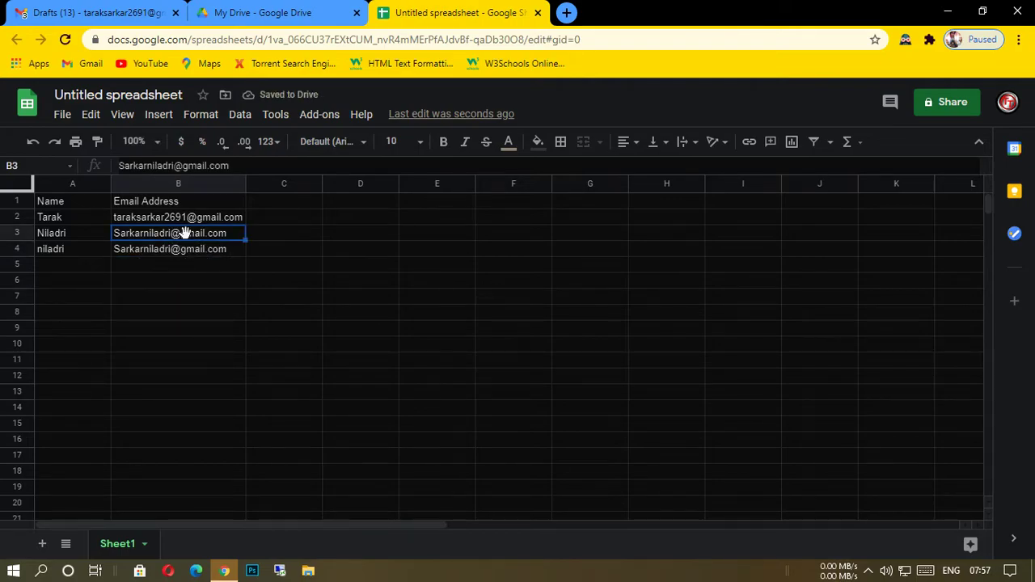
left_click(180, 169)
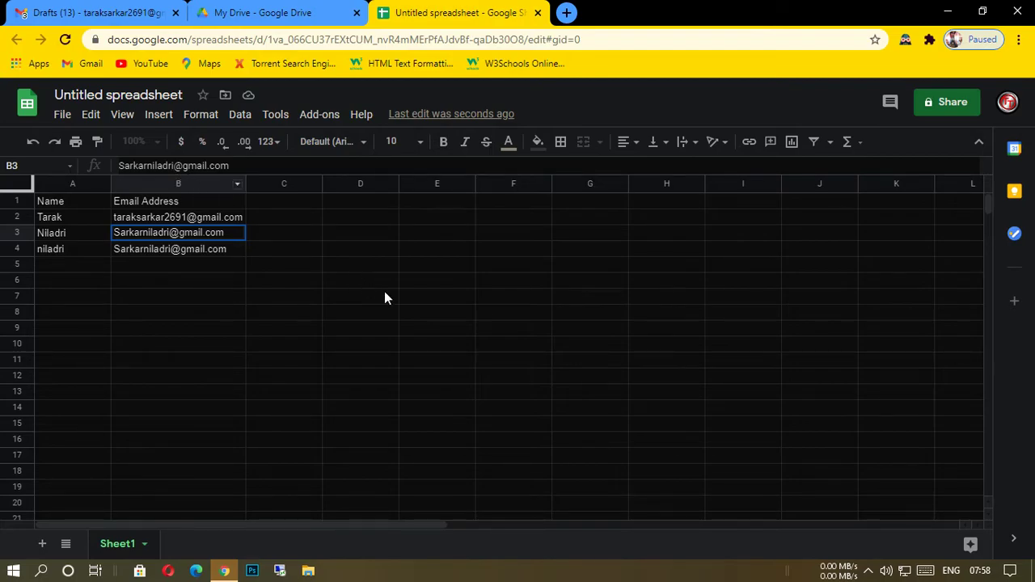
type("8")
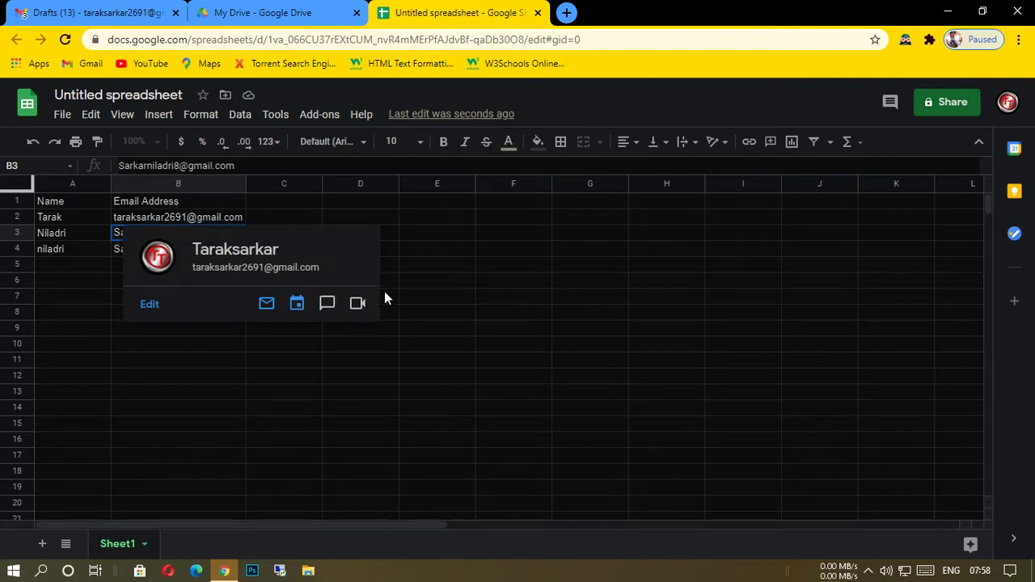
type("33")
left_click(401, 360)
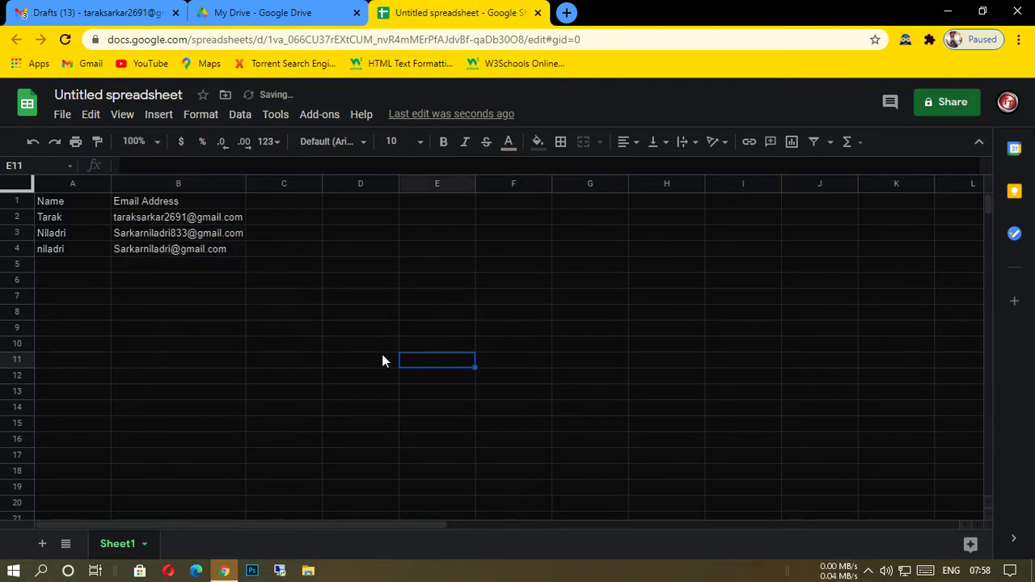
Correct the third recipient's e-mail address in cell B4 by inserting its missing digits before the @ sign.
left_click(170, 250)
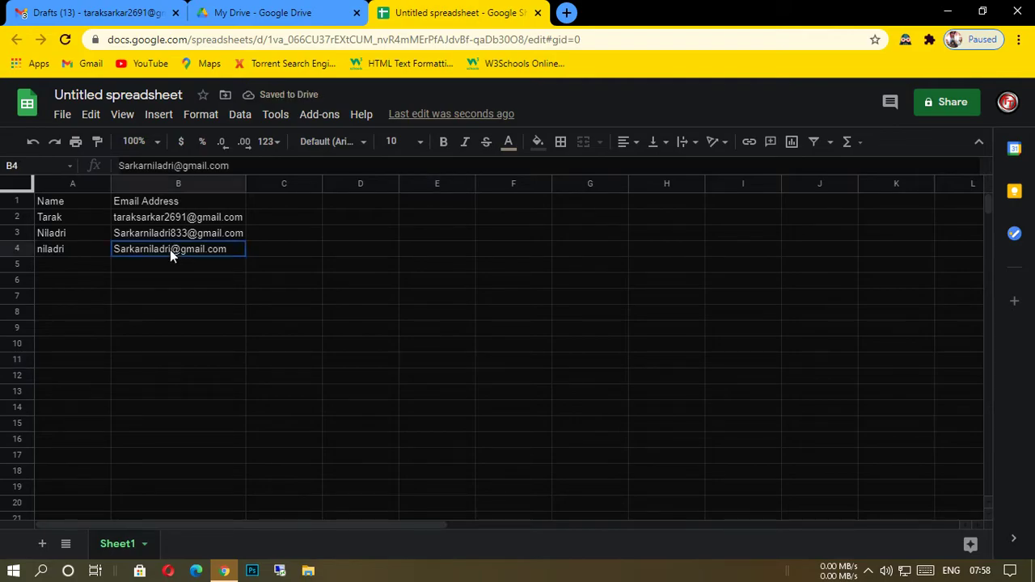
left_click(178, 171)
type("47")
left_click(360, 365)
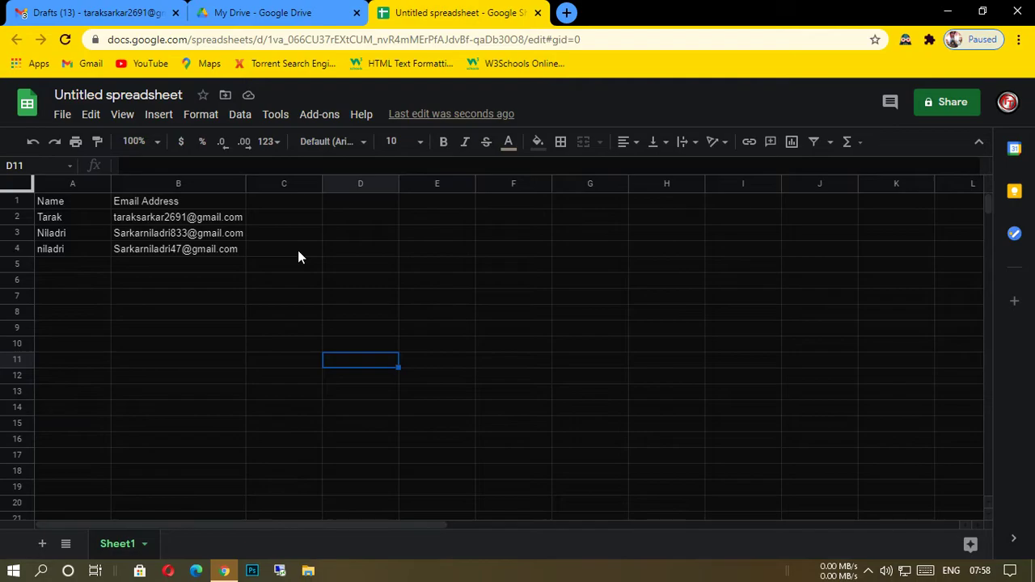
Start a YAMM mail merge on the recipient sheet and continue past the Personal plan overview.
left_click(328, 118)
mouse_move(356, 179)
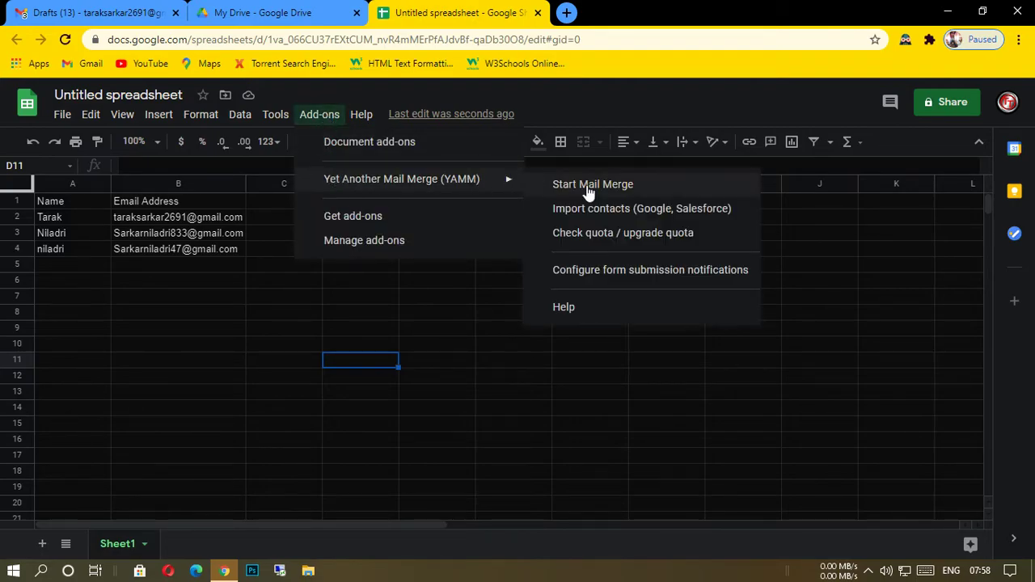
left_click(589, 187)
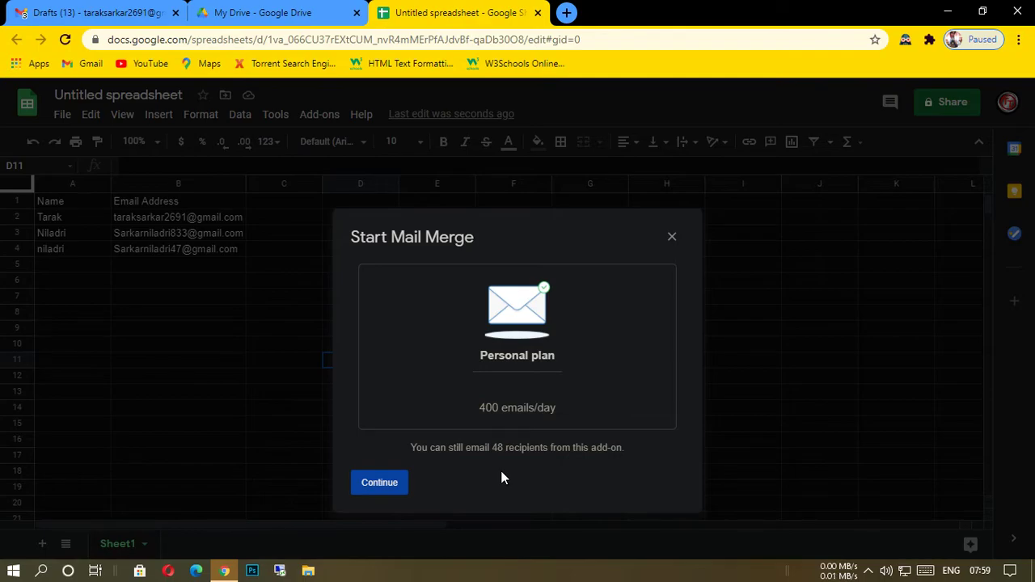
left_click(397, 488)
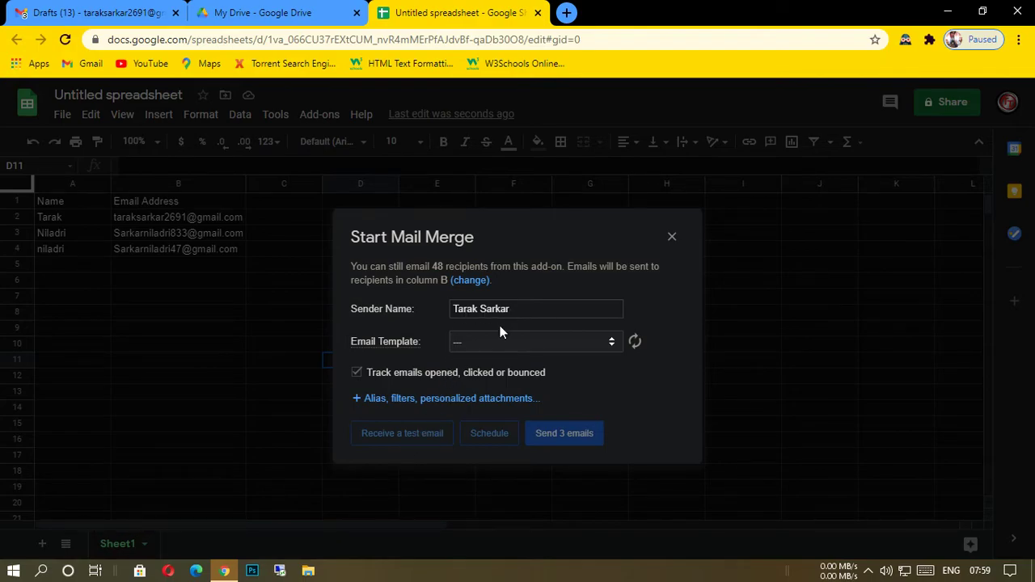
Choose the Birth Day Party draft as the email template and send the merge to the three recipients.
left_click(613, 346)
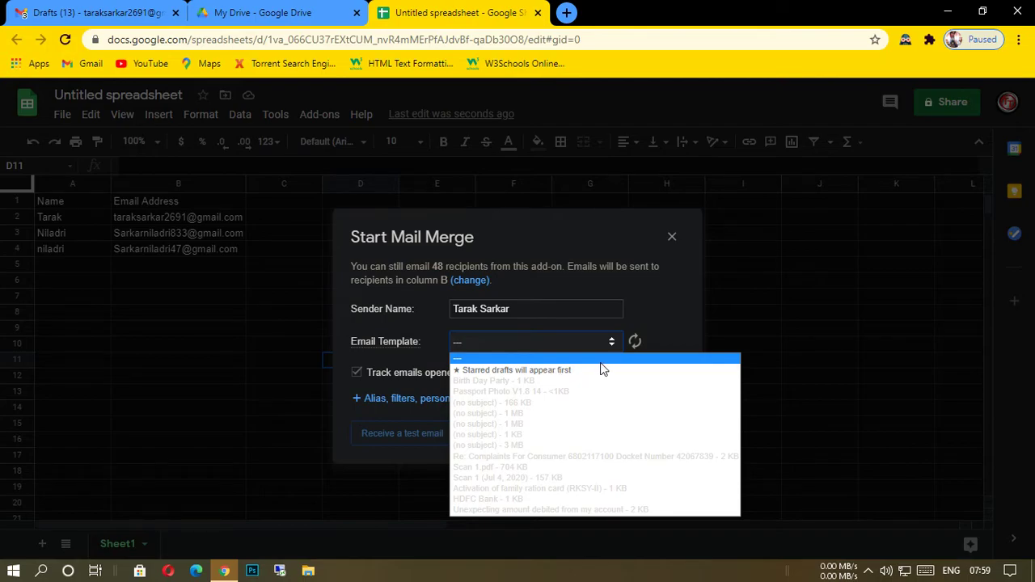
left_click(676, 329)
left_click(612, 343)
left_click(612, 344)
left_click(612, 345)
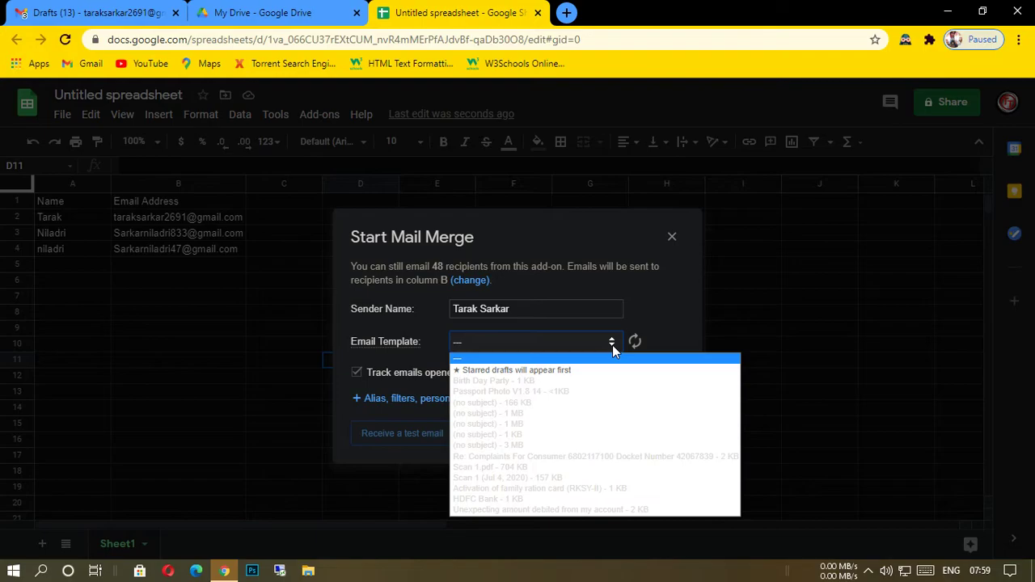
left_click(481, 381)
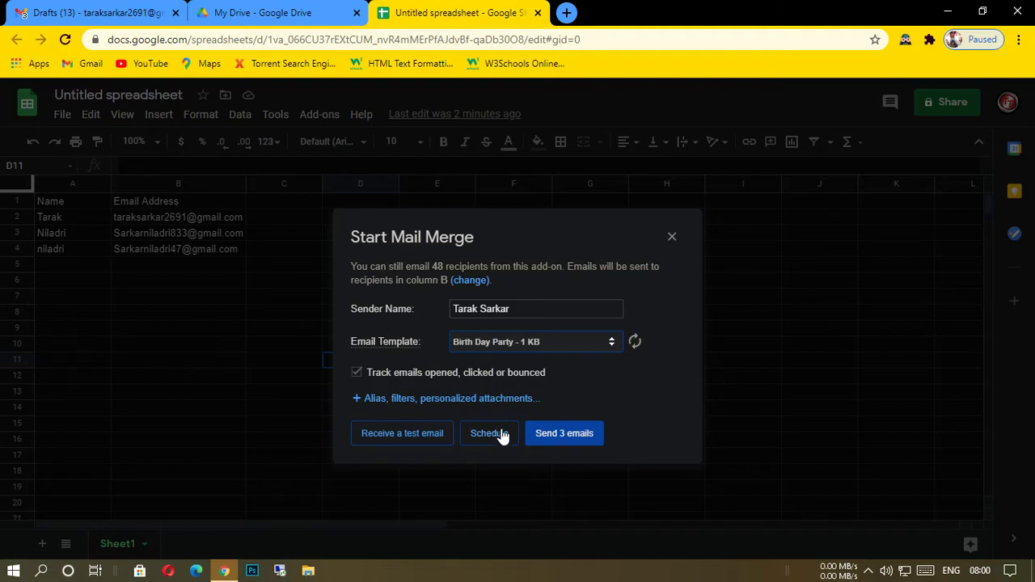
left_click(557, 436)
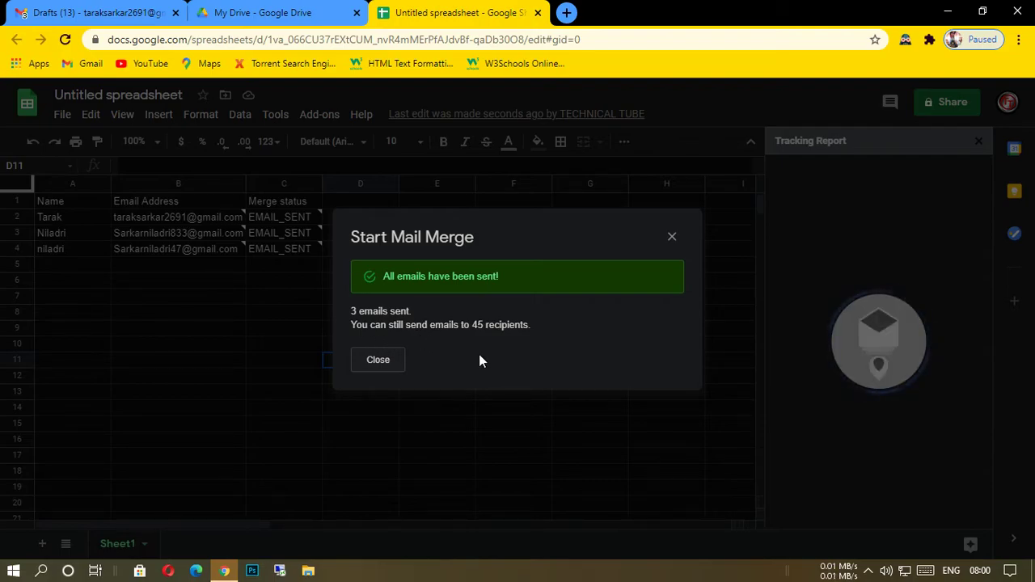
left_click(378, 362)
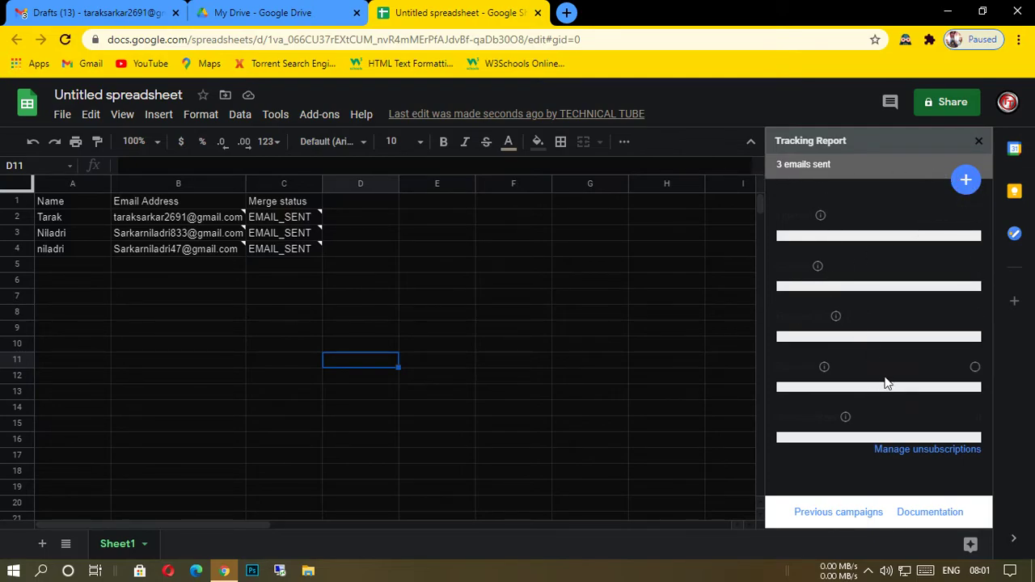
Review the tracking report's follow-up options, close the report, and inspect the send notes in the Merge status column.
left_click(966, 181)
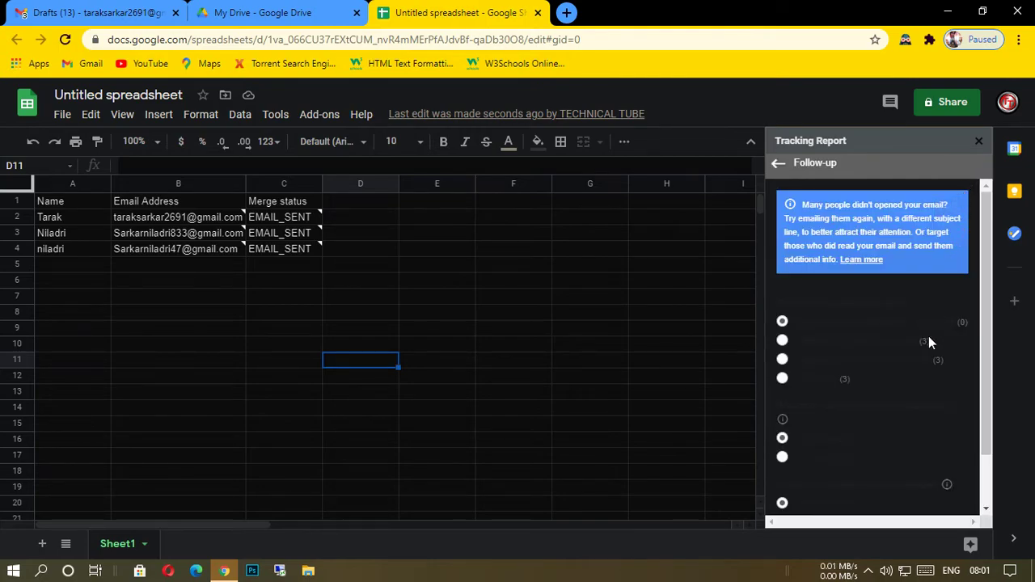
left_click(674, 342)
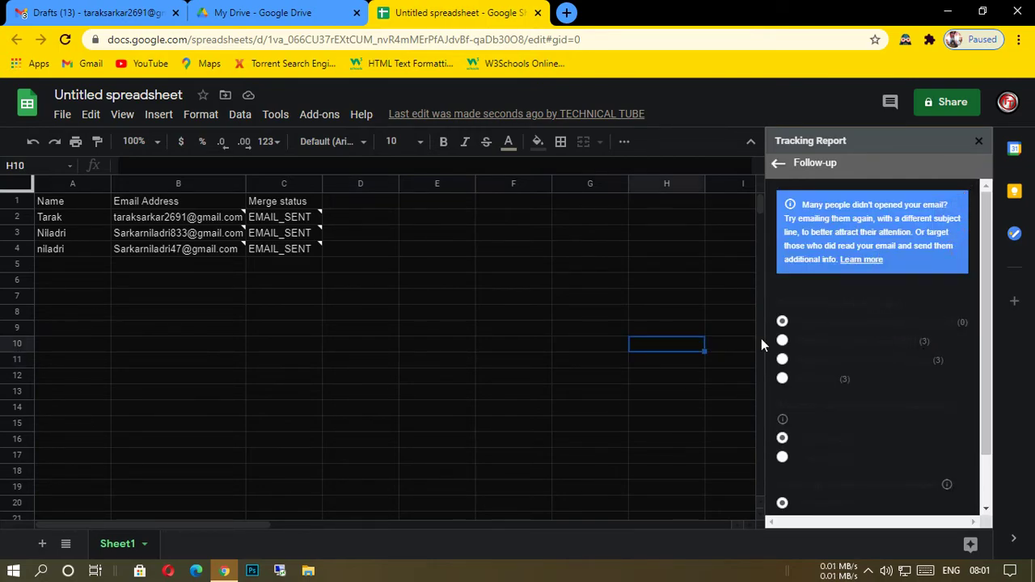
left_click(980, 142)
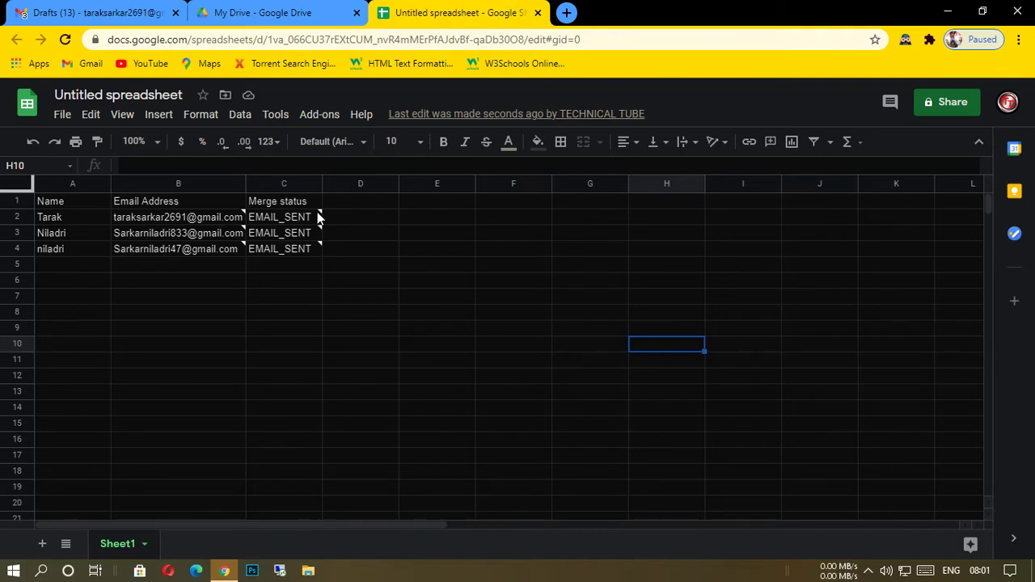
mouse_move(291, 222)
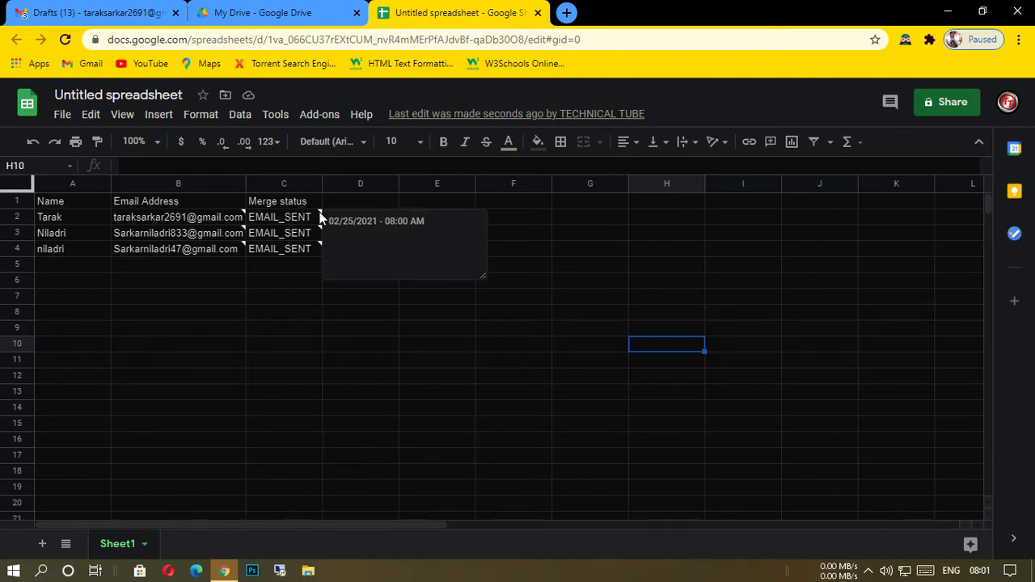
mouse_move(312, 252)
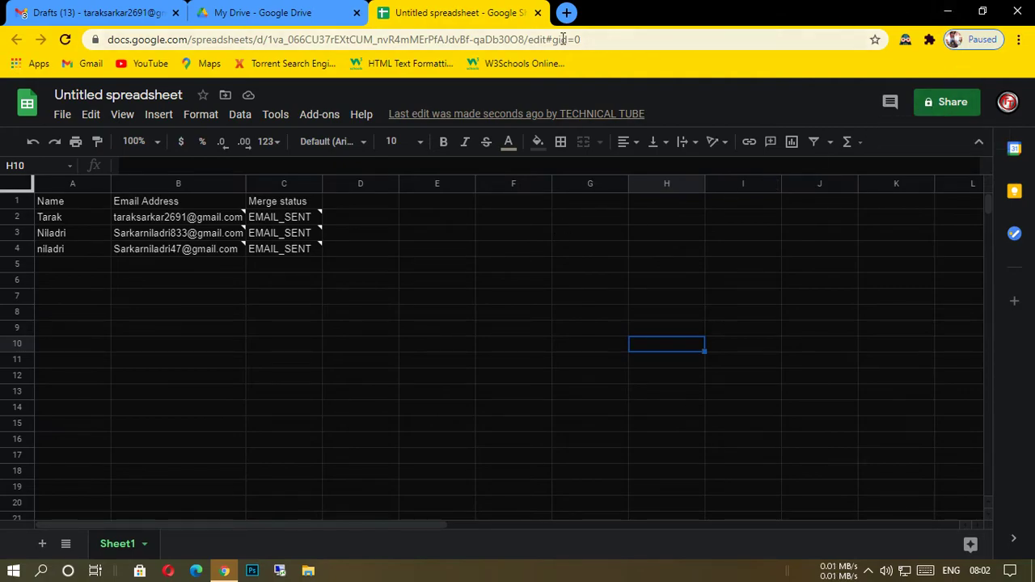
Close the spreadsheet and Google Drive tabs and switch to the Gmail inbox.
left_click(538, 12)
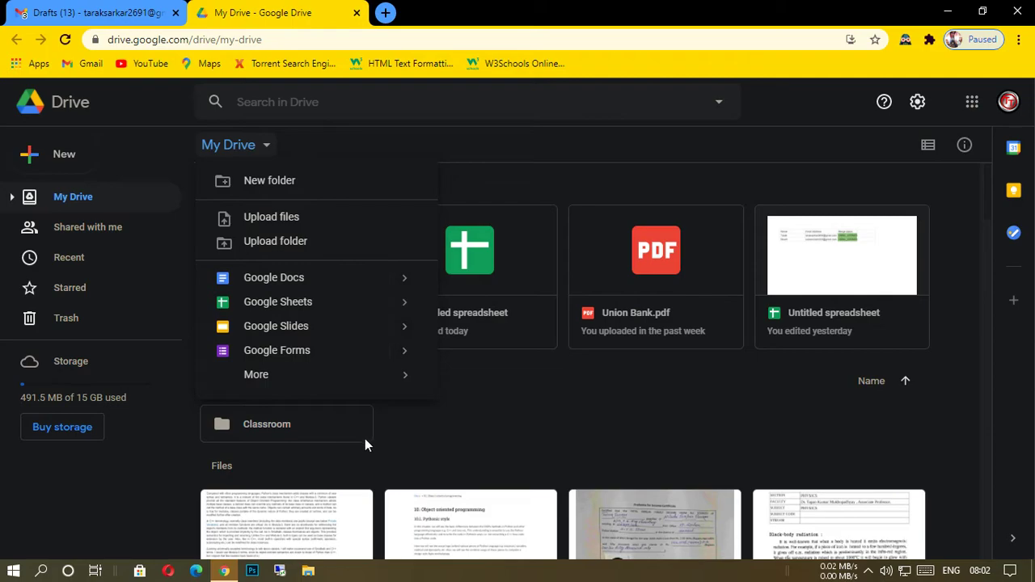
left_click(357, 12)
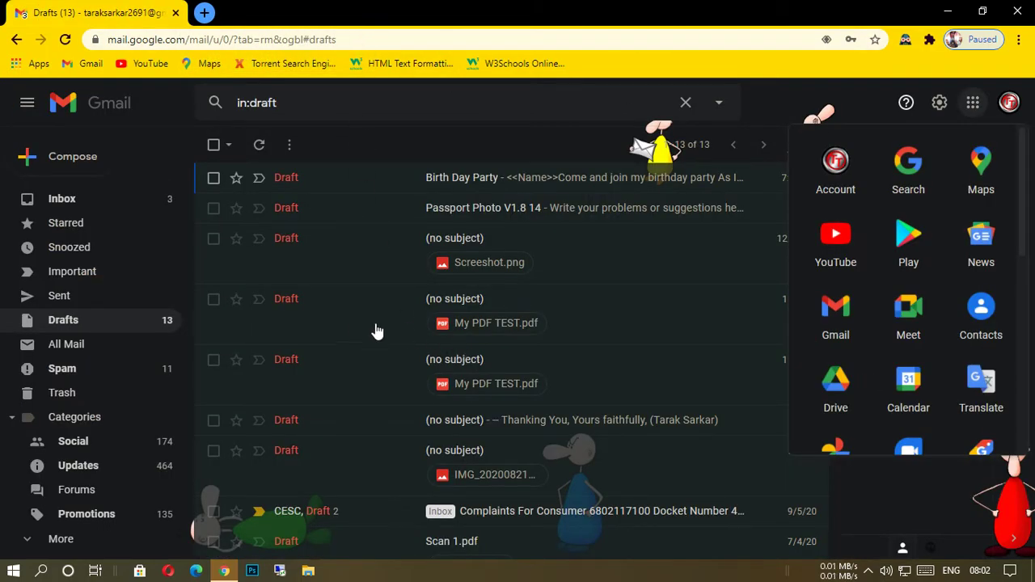
left_click(61, 199)
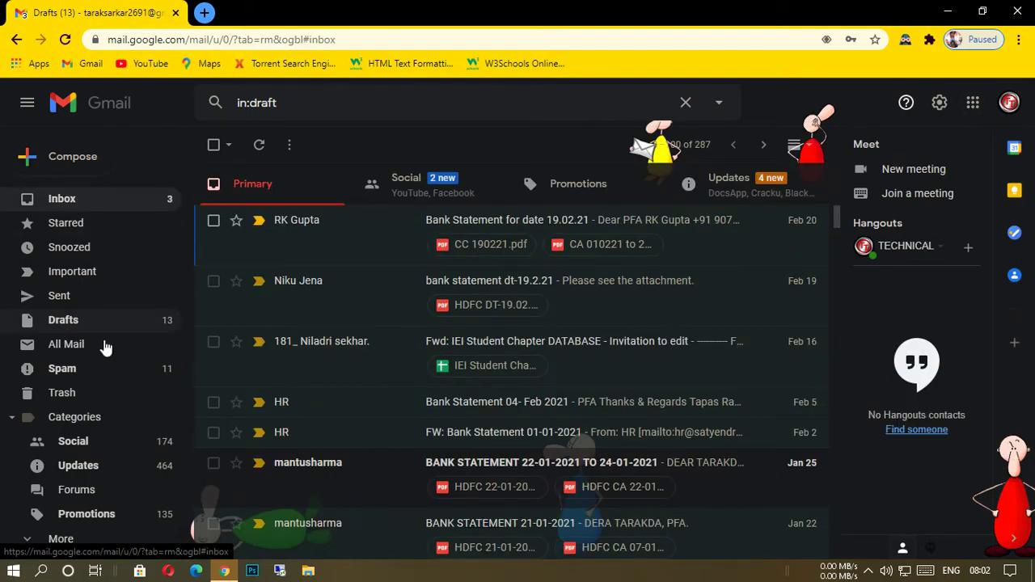
Look through the Gmail inbox and drafts for the sent Birth Day Party email.
scroll(419, 339, "down", 2)
scroll(419, 340, "up", 1)
scroll(435, 358, "up", 1)
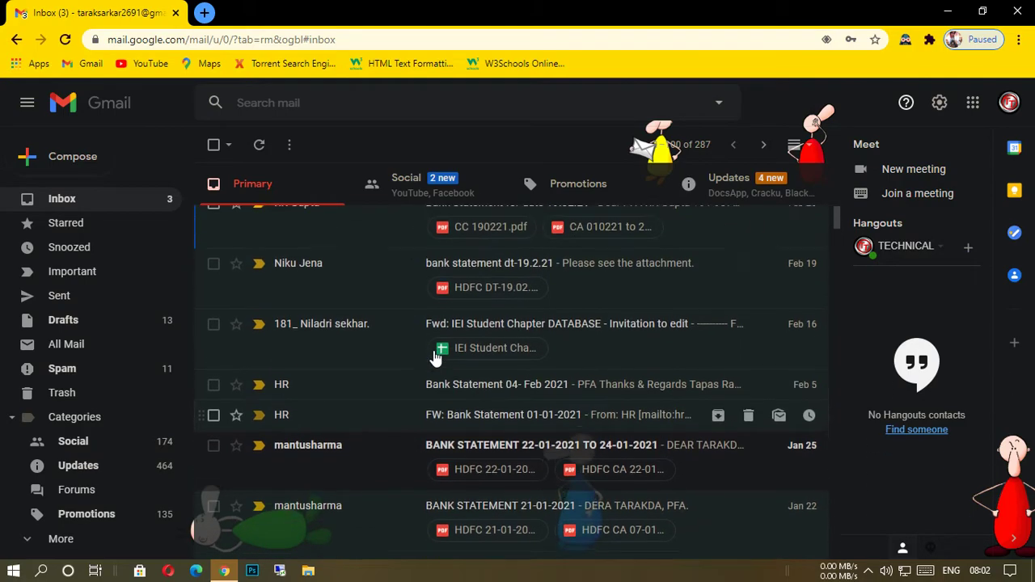
scroll(435, 359, "up", 1)
left_click(121, 320)
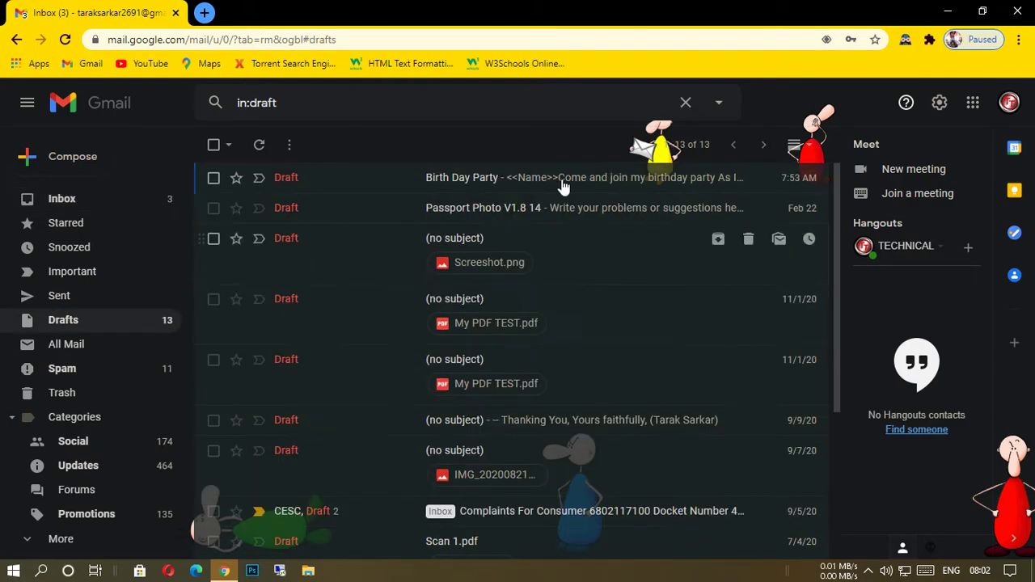
left_click(16, 41)
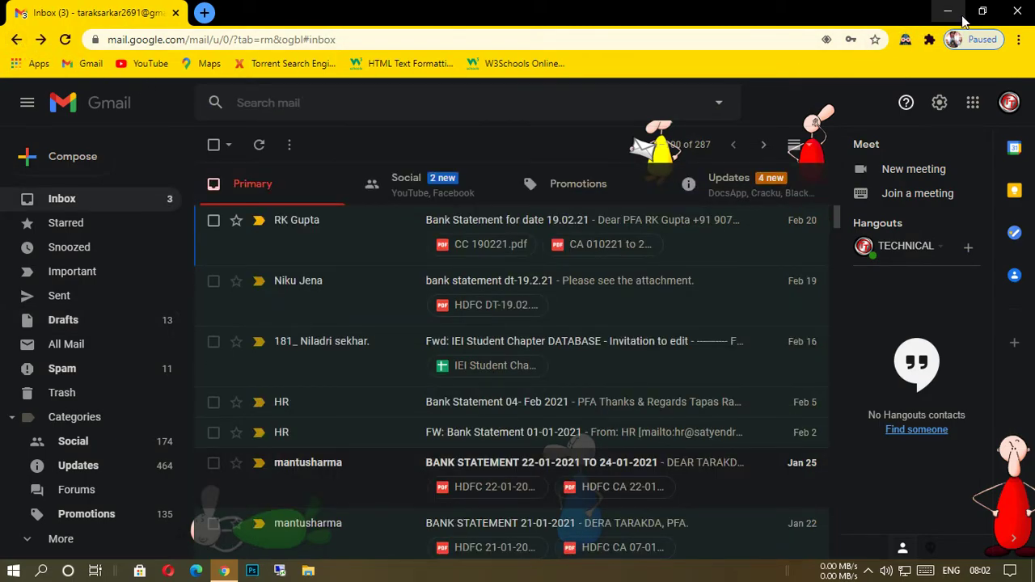
Restart the Chrome browser and open the received Birth Day Party email in the Gmail inbox.
left_click(1021, 13)
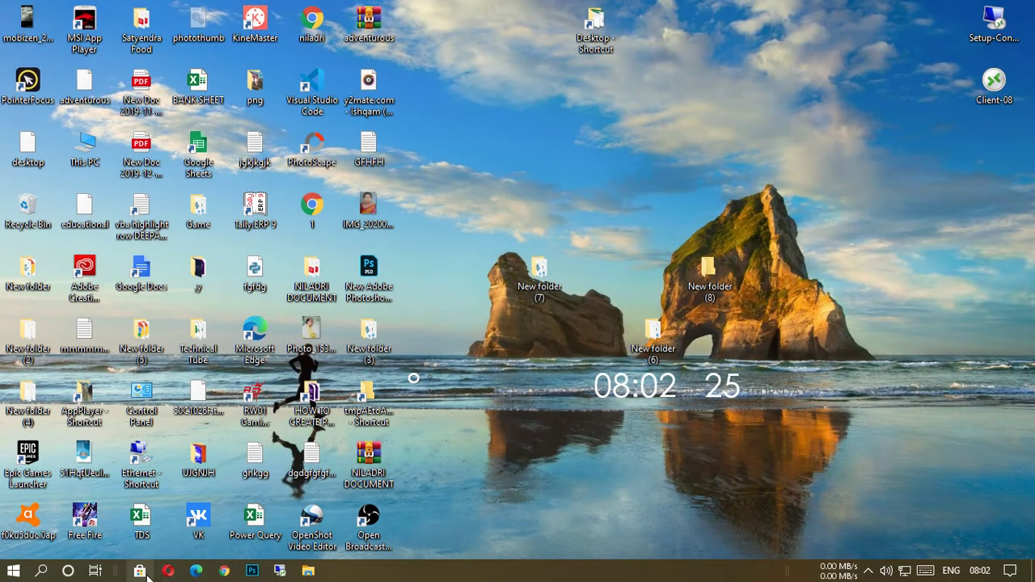
left_click(224, 571)
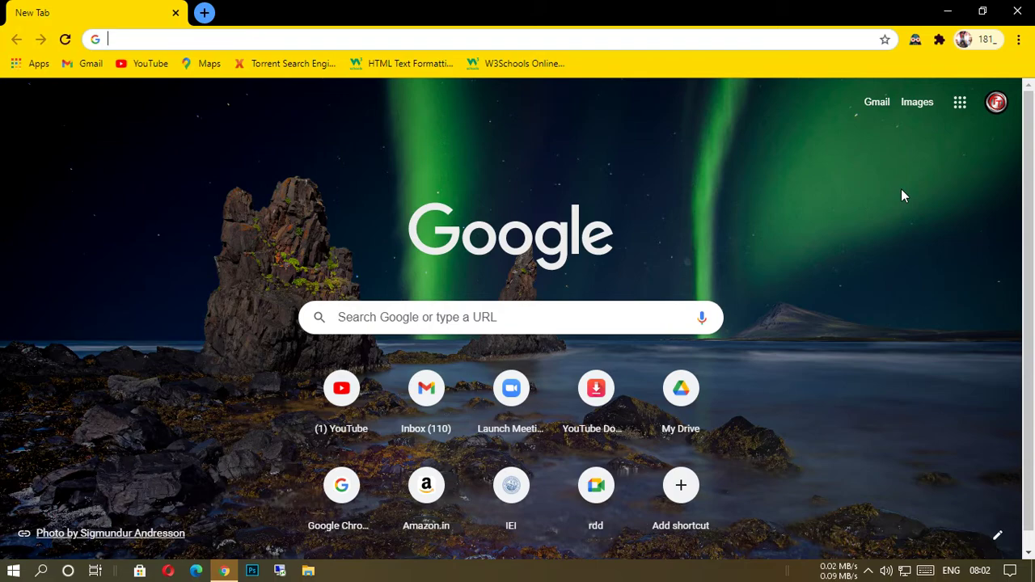
left_click(883, 106)
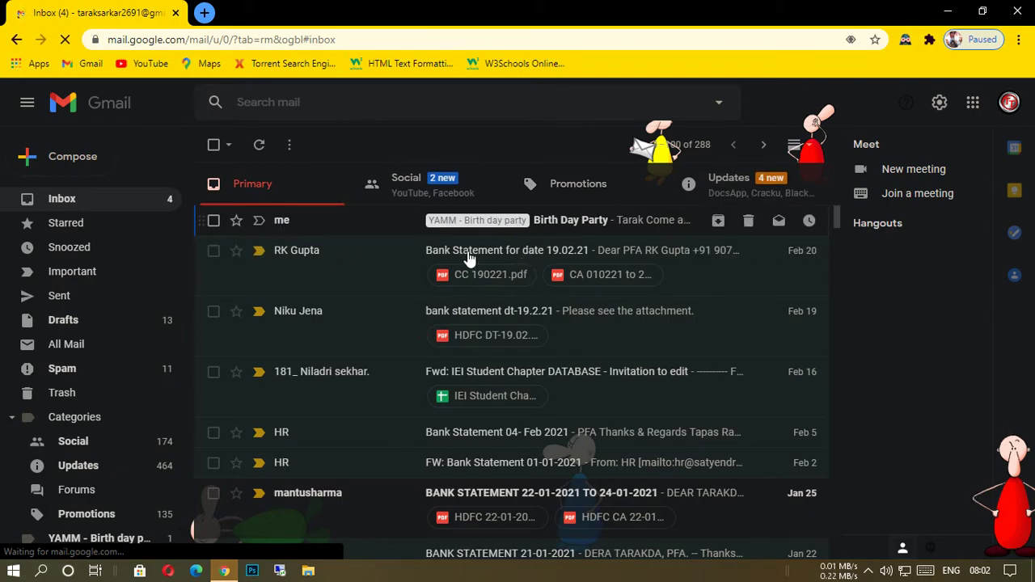
left_click(566, 223)
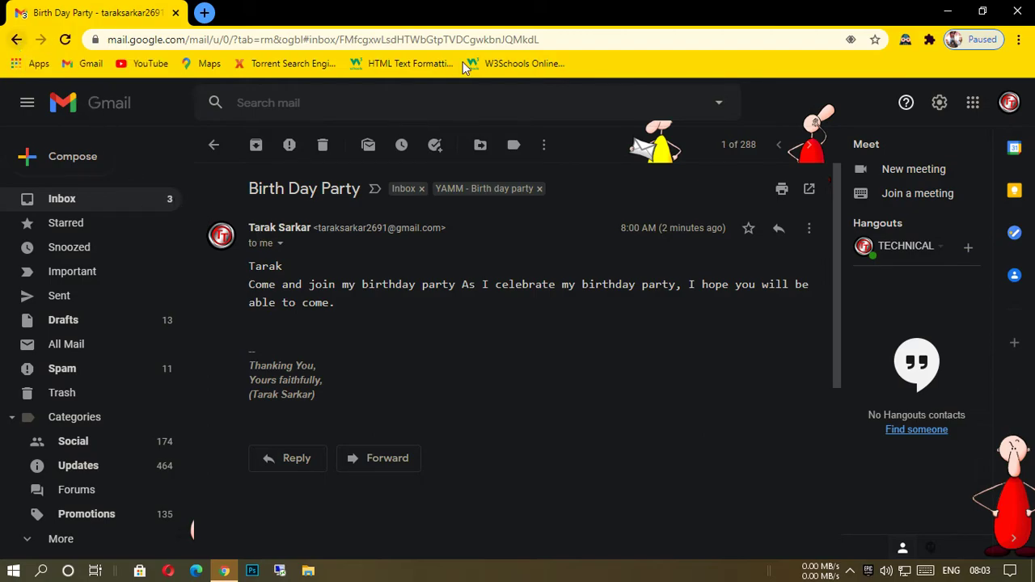
Choose the second recipient's signed-out Google account and proceed to its password prompt.
left_click(1009, 103)
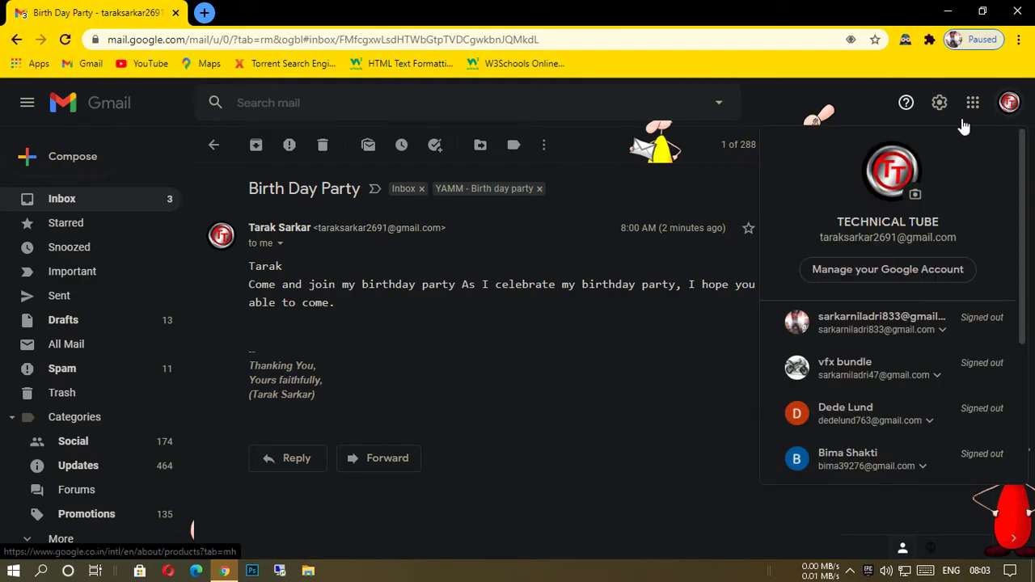
left_click(896, 330)
left_click(838, 365)
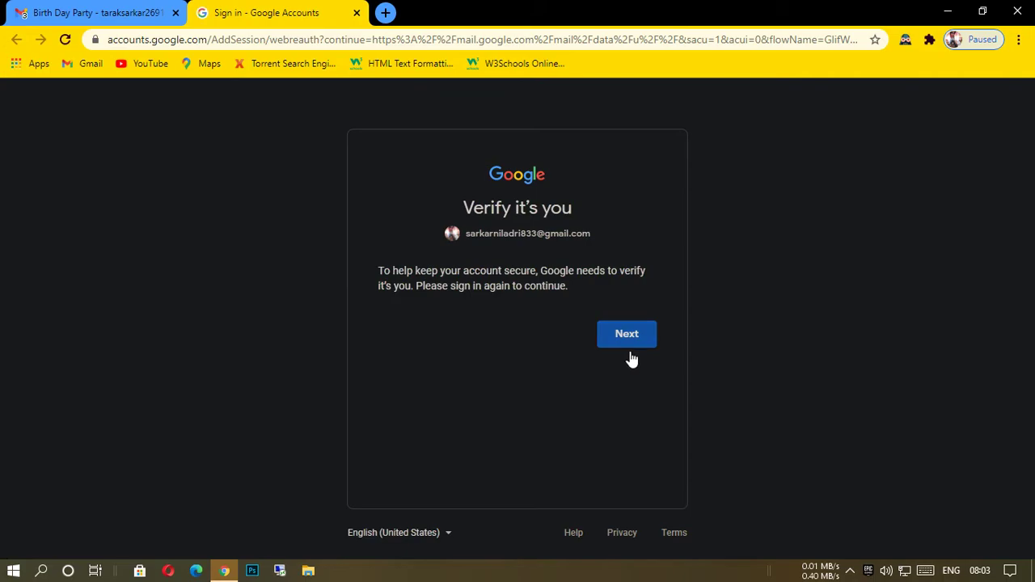
left_click(628, 334)
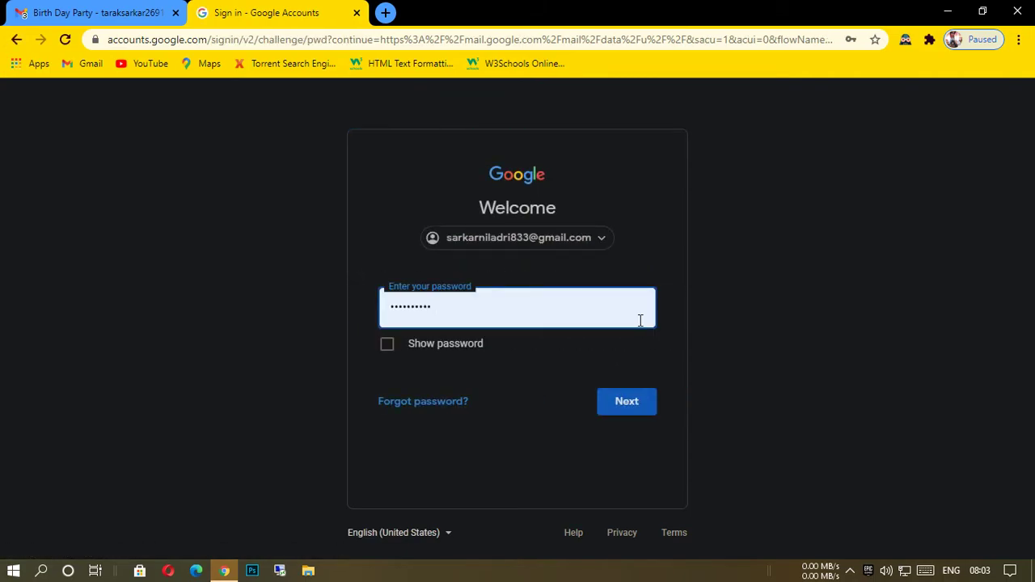
Clear the prefilled password, fill in the saved account password, and sign in to the second recipient's Gmail.
key("BackSpace")
key("BackSpace")
key("BackSpace")
key("BackSpace")
key("BackSpace")
key("BackSpace")
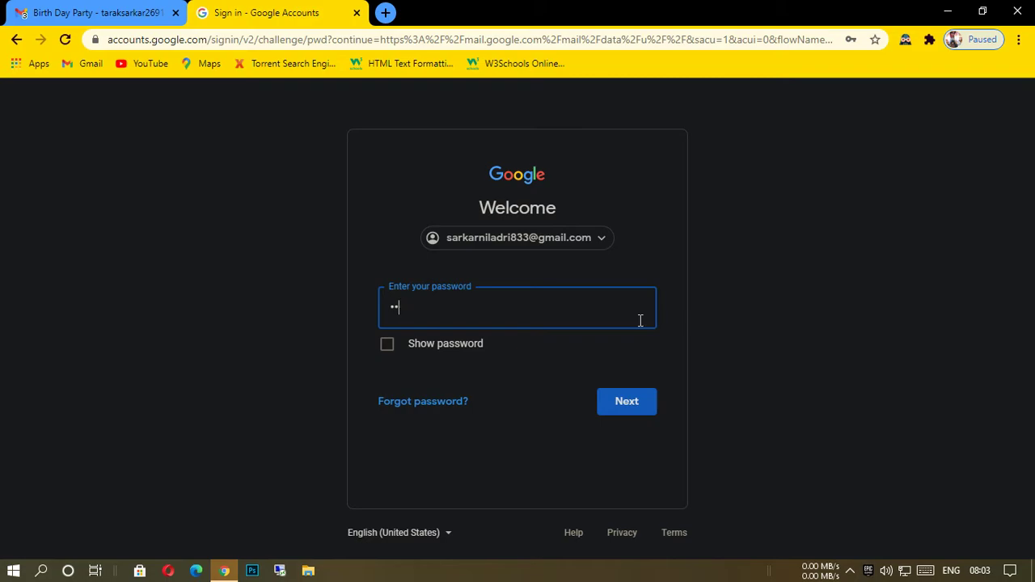
key("BackSpace")
key("BackSpace")
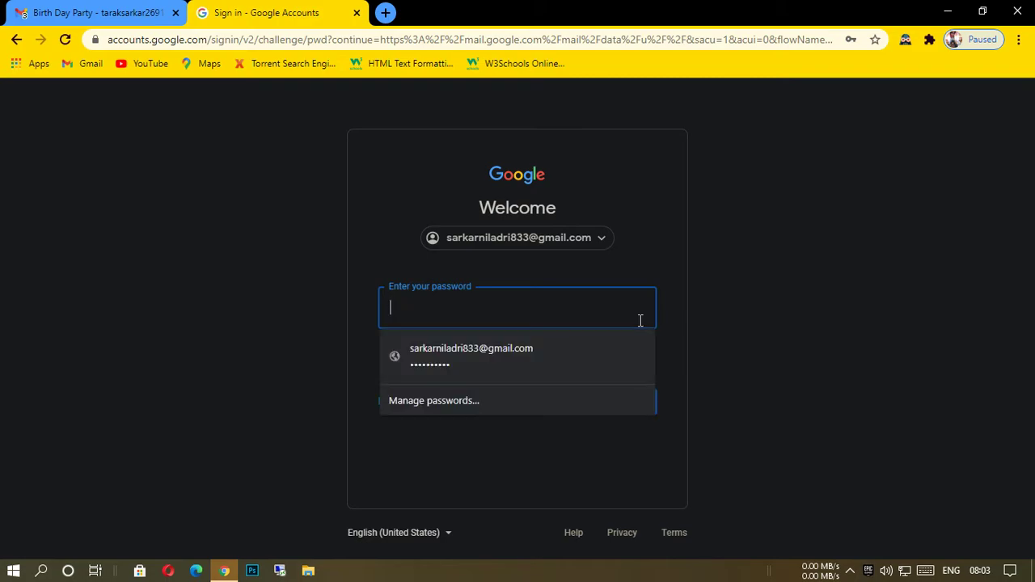
left_click(497, 351)
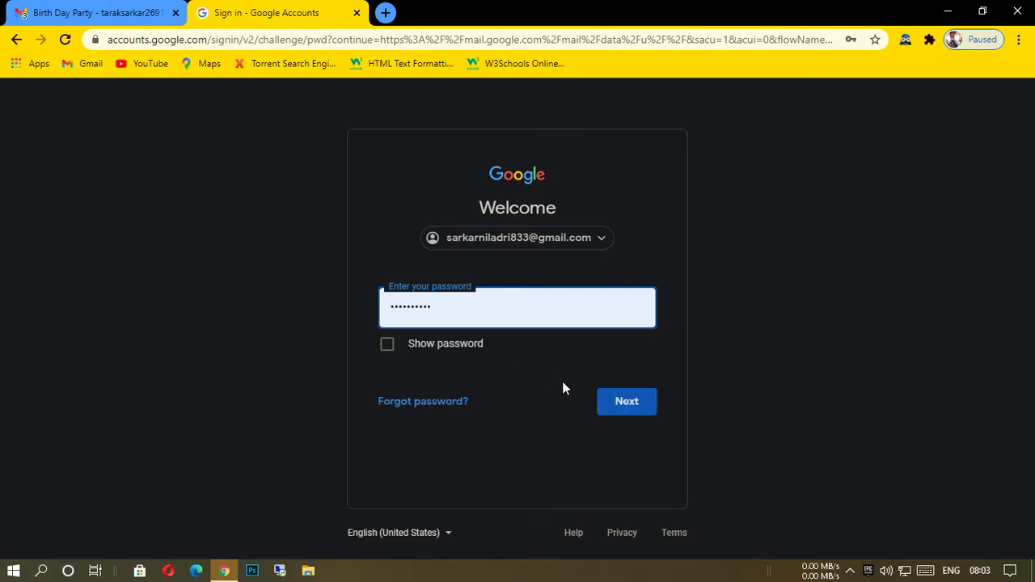
left_click(623, 402)
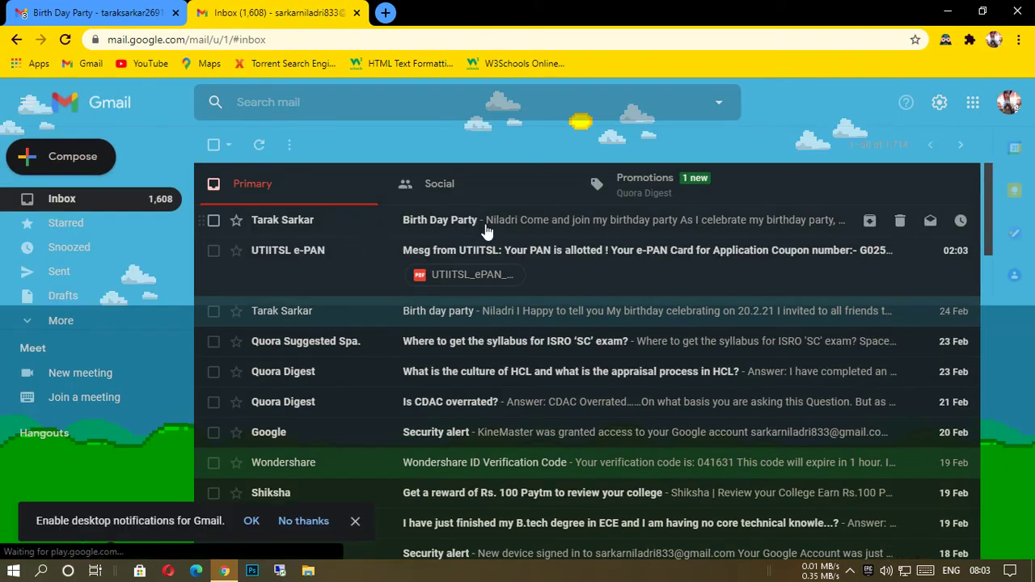
Read the Birth Day Party email in the second recipient's inbox, close that tab, and return to the new tab page.
left_click(485, 227)
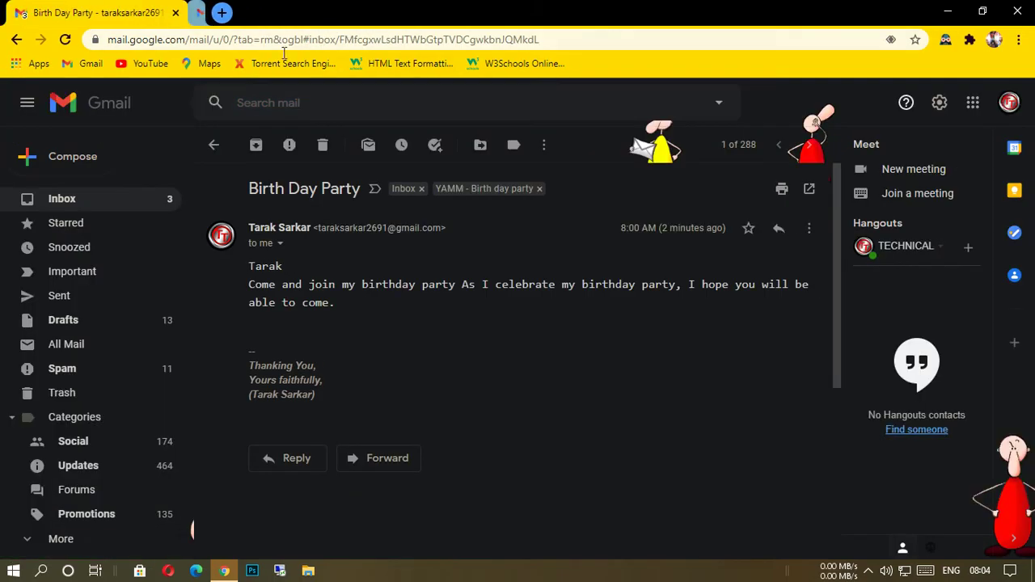
left_click(357, 13)
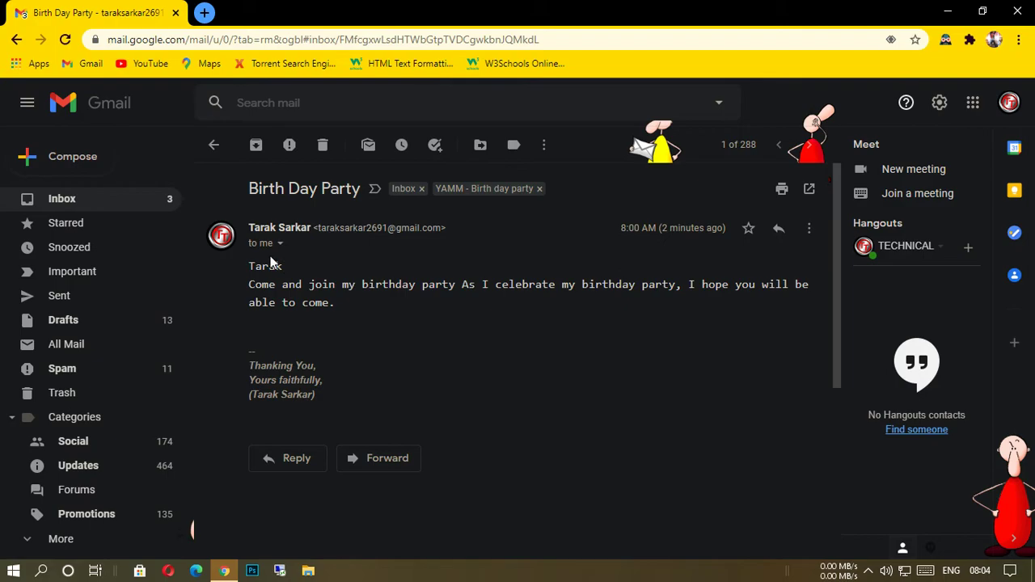
left_click(17, 40)
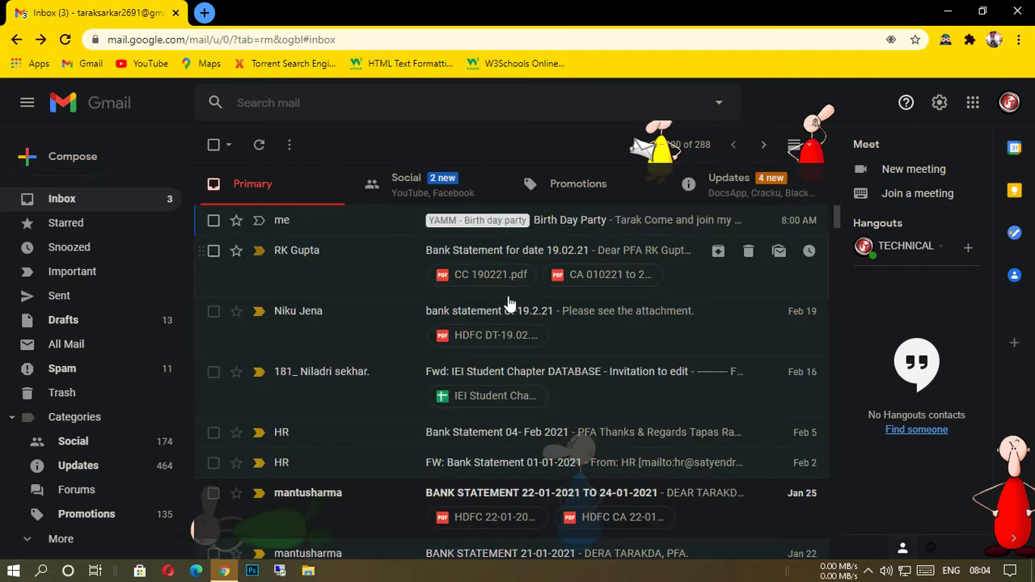
left_click(17, 40)
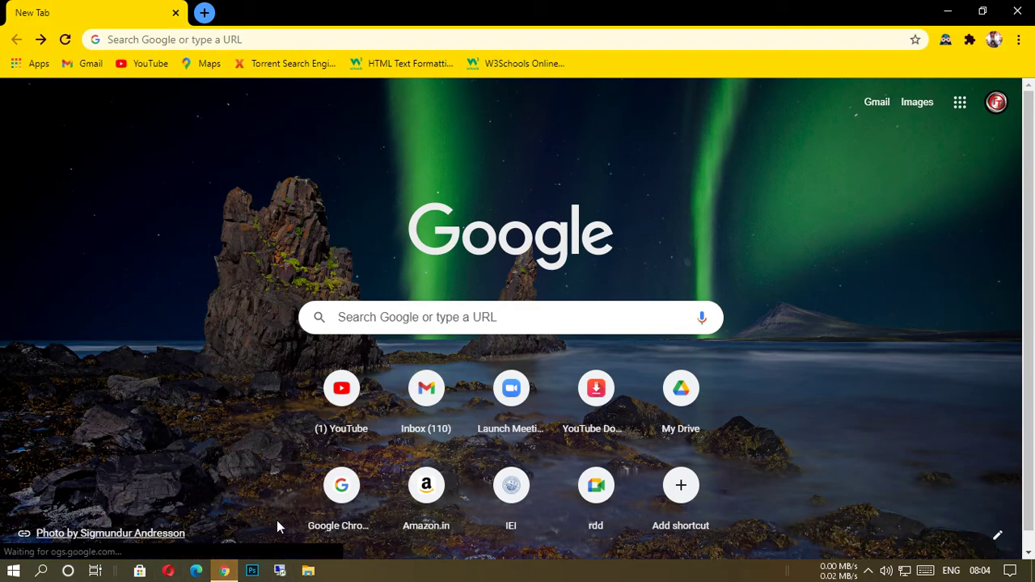
Go to Google Drive from the Google apps list and open the most recently edited untitled spreadsheet from Quick Access.
left_click(961, 103)
scroll(907, 347, "down", 1)
scroll(907, 346, "down", 2)
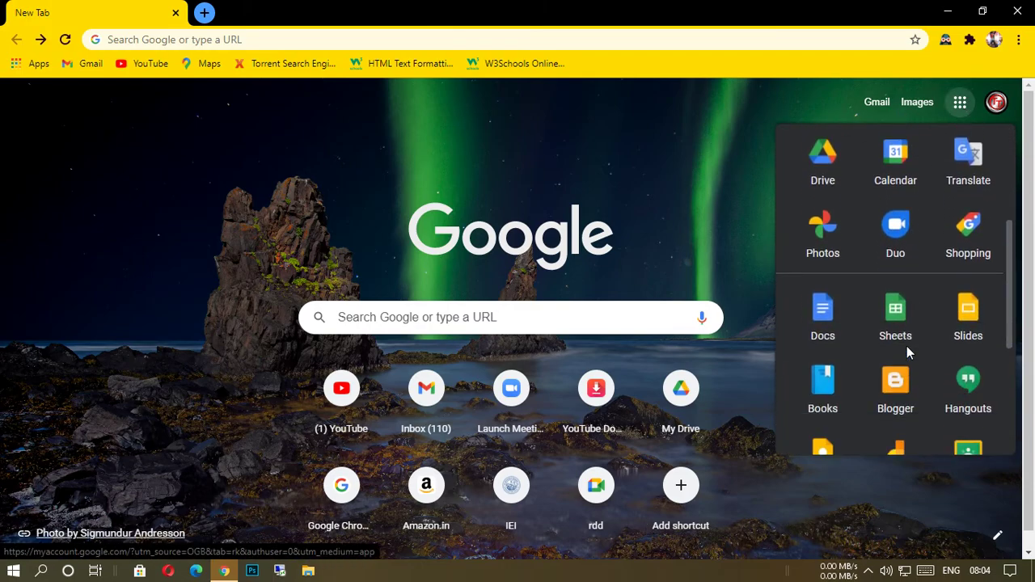
scroll(906, 347, "up", 2)
left_click(835, 324)
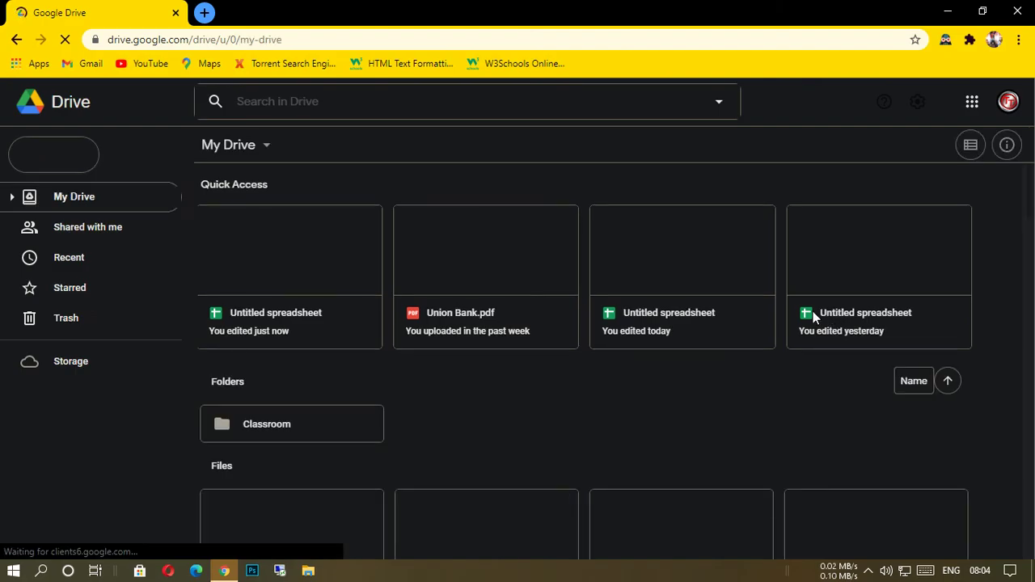
left_click(283, 256)
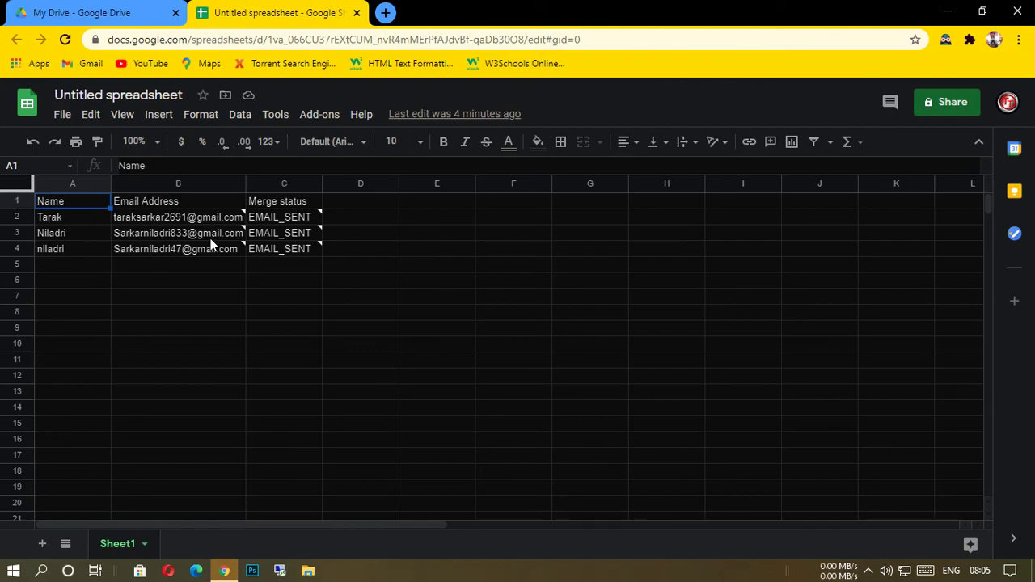
Examine the Merge status column and the sent-time note attached to the first recipient's status in cell C2.
mouse_move(323, 215)
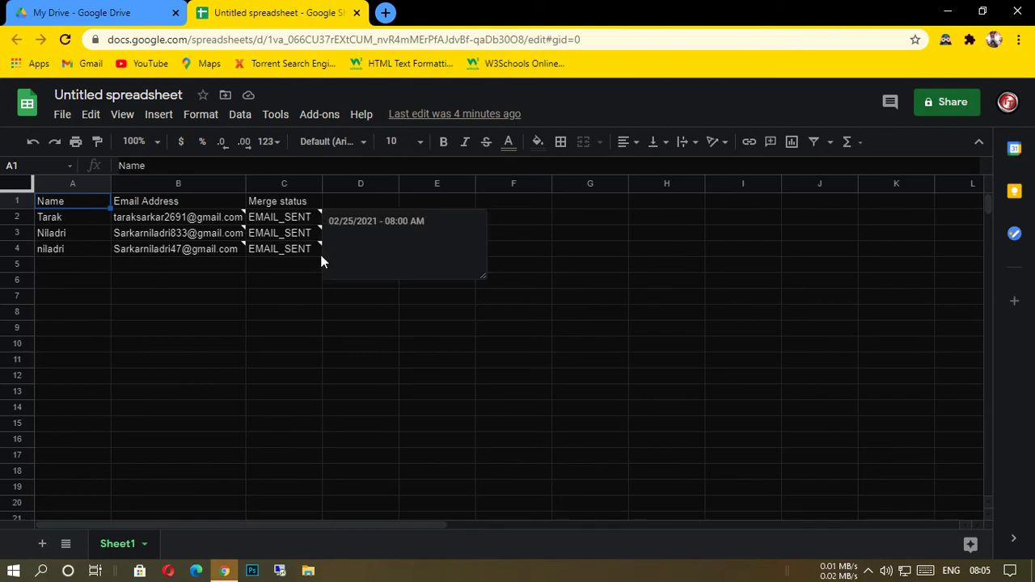
left_click(303, 216)
left_click(409, 298)
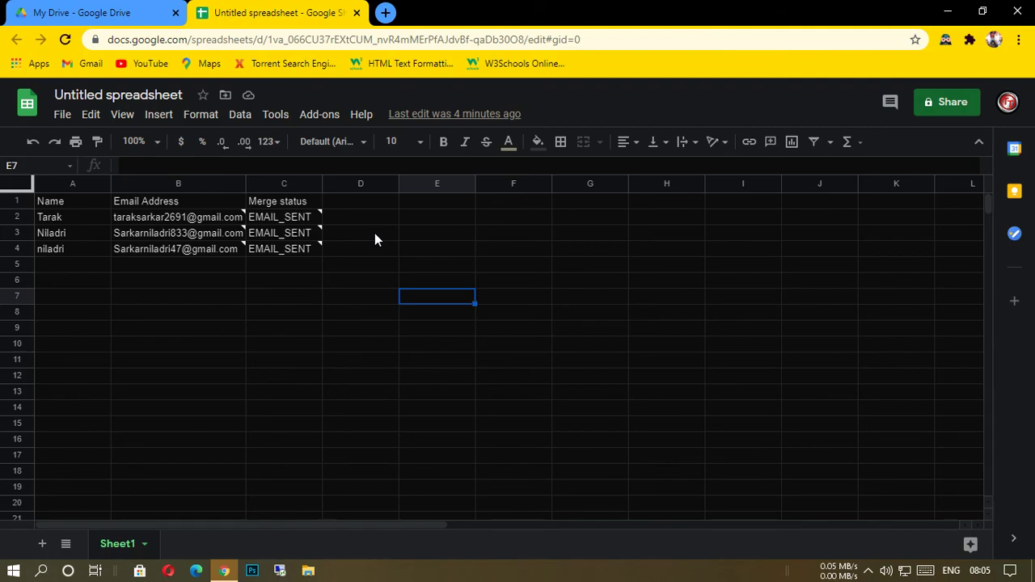
left_click(301, 215)
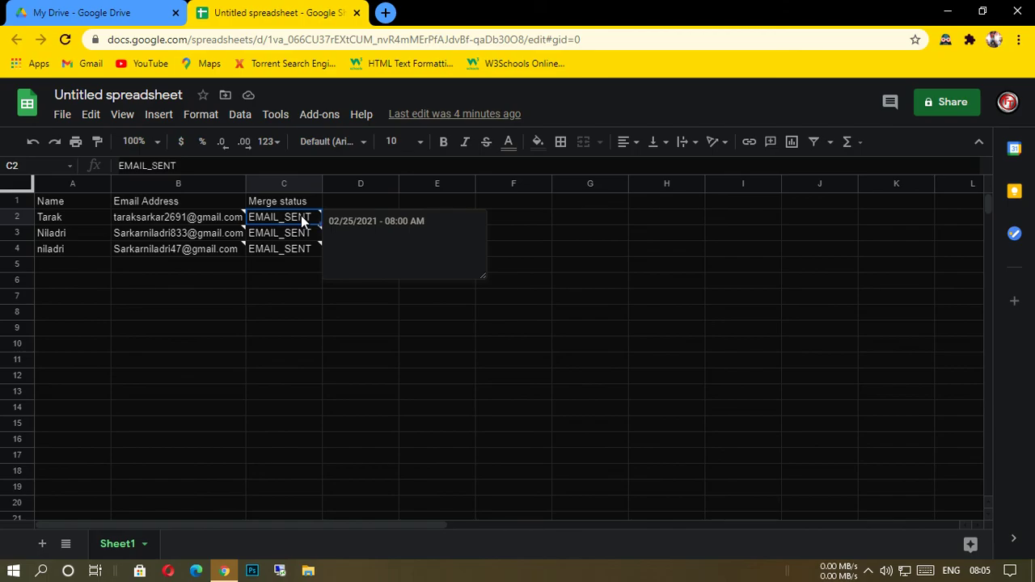
left_click(403, 315)
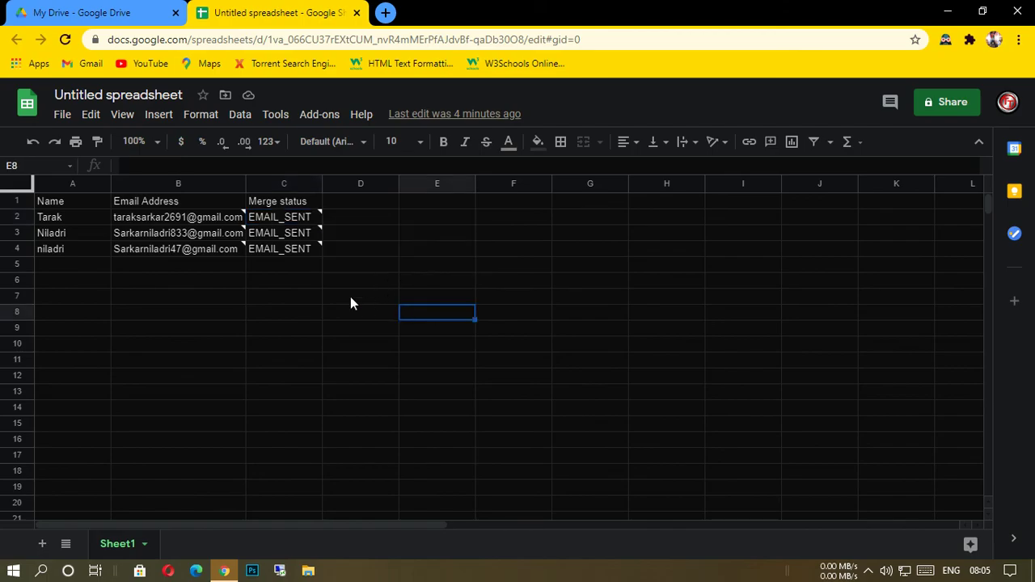